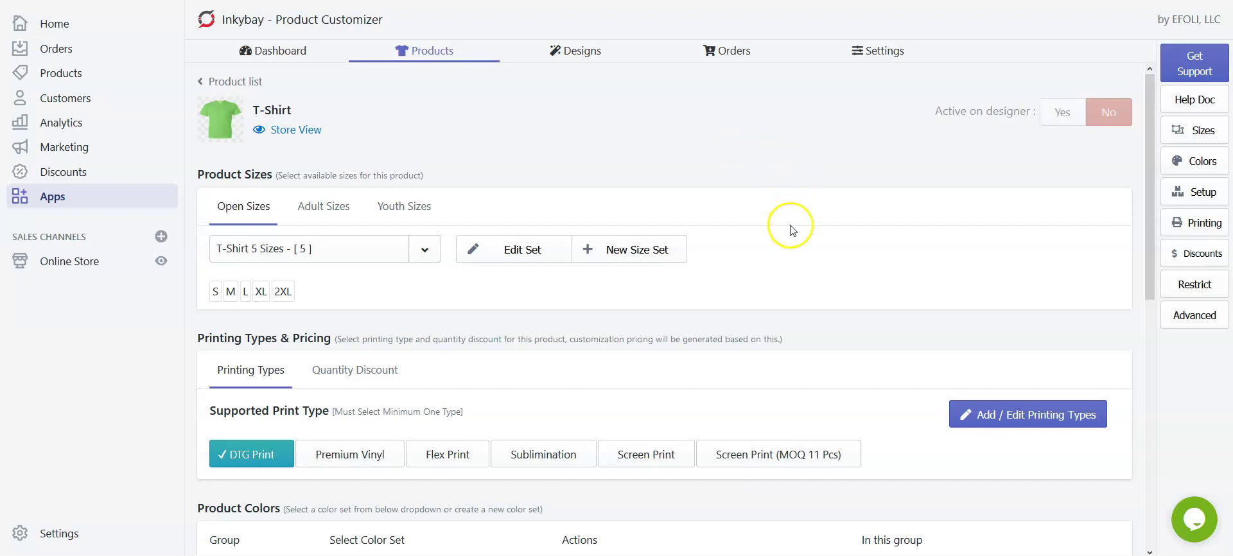
Add a new printing type for the T-Shirt product and name it "T-Shirt Screen Print".
{"action": "scroll", "coordinate": [794, 145], "scroll_direction": "down", "scroll_amount": 1}
{"action": "scroll", "coordinate": [794, 146], "scroll_direction": "down", "scroll_amount": 3}
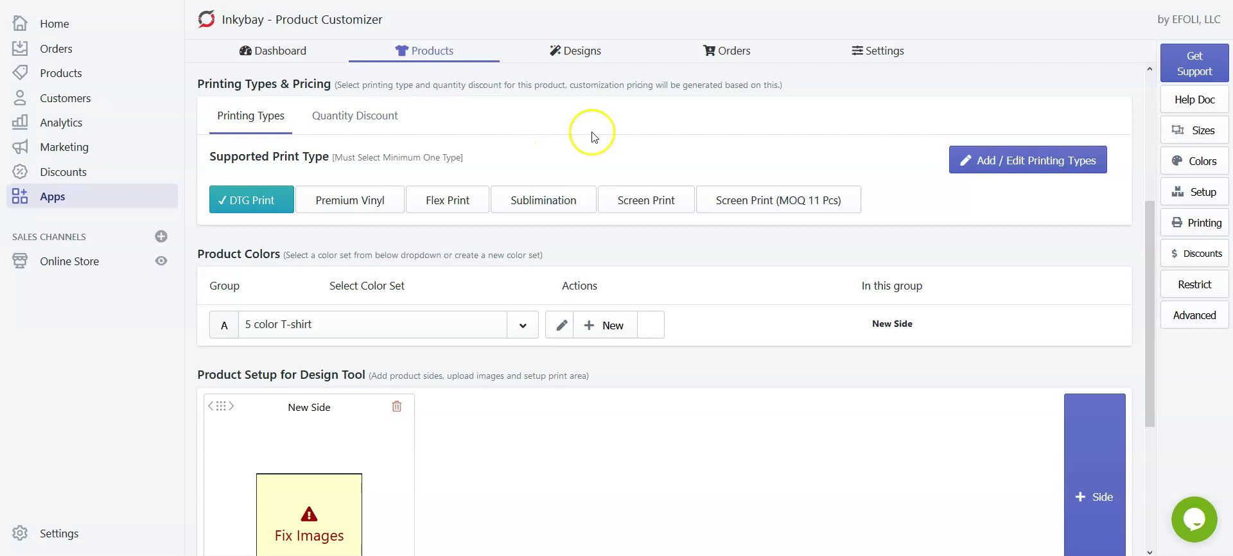
{"action": "left_click", "coordinate": [1005, 164]}
{"action": "left_click", "coordinate": [821, 296]}
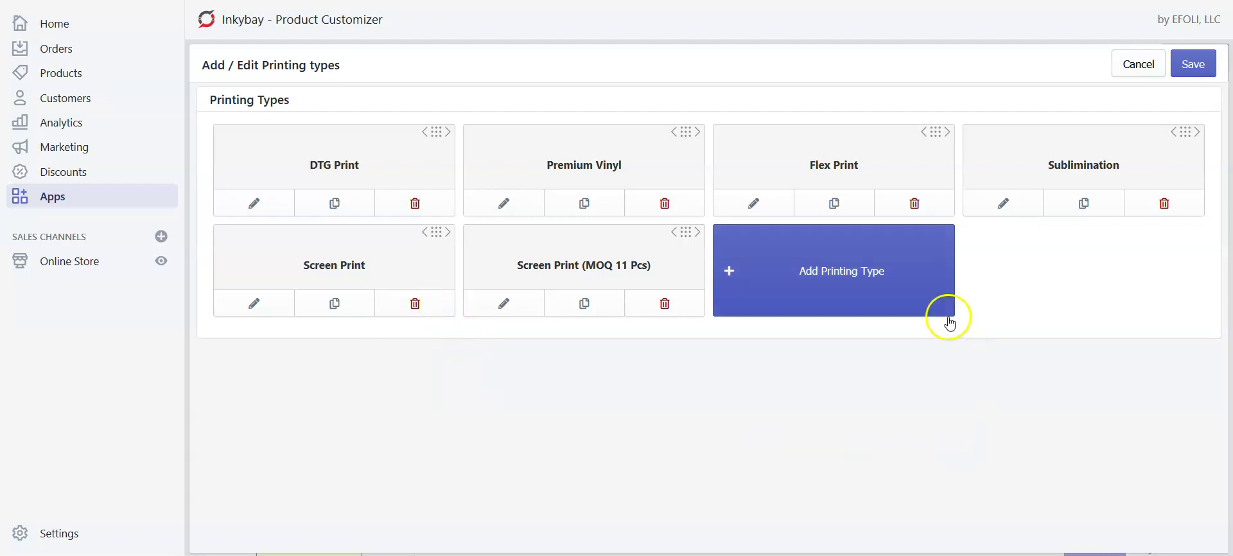
{"action": "left_click", "coordinate": [905, 285]}
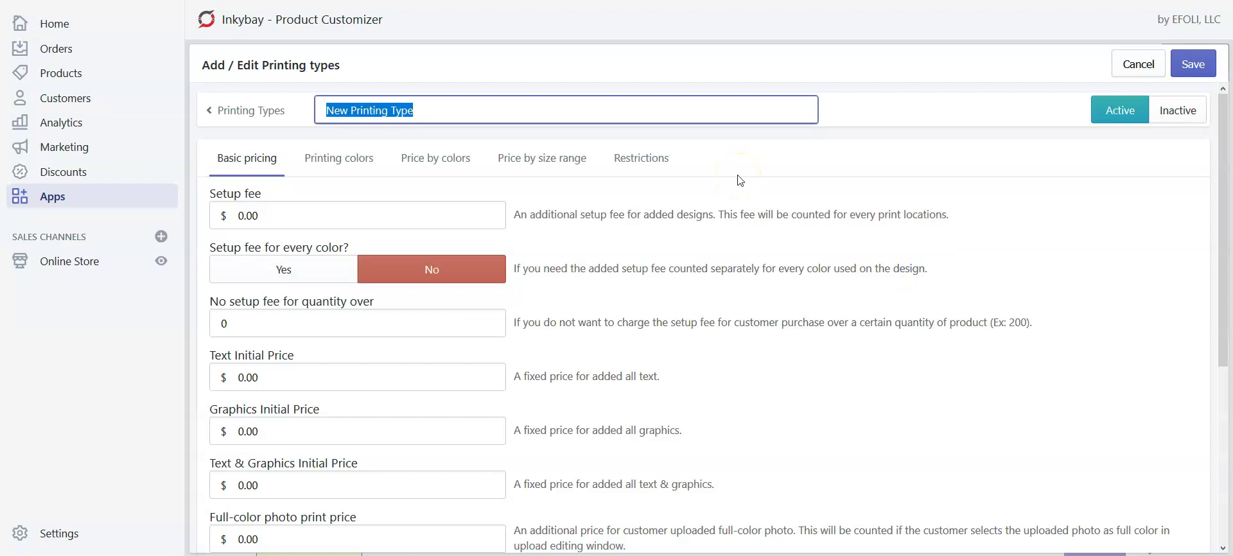
{"action": "type", "text": "T-Sh"}
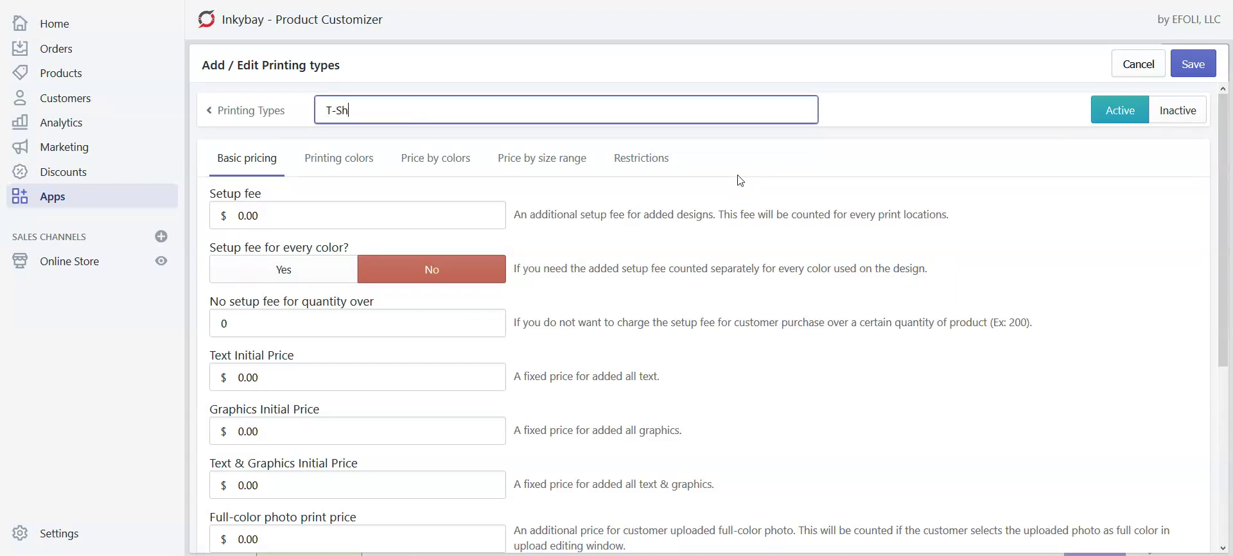
{"action": "type", "text": "irt Screen Print"}
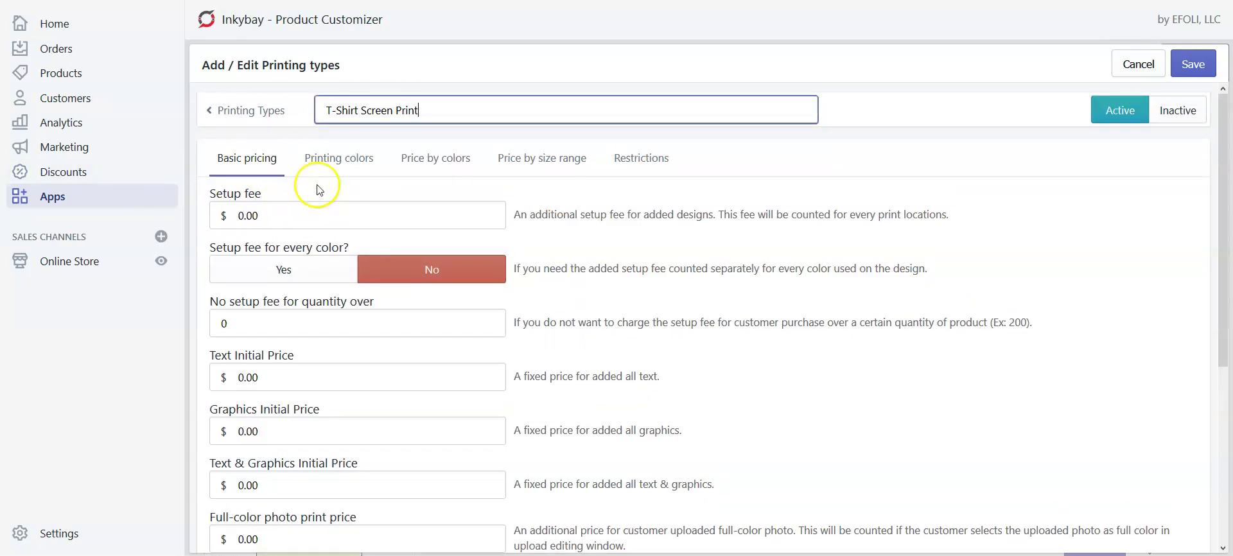
Set the setup fee to $10.00 and leave the setup fee for every color at No.
{"action": "scroll", "coordinate": [358, 203], "scroll_direction": "down", "scroll_amount": 1}
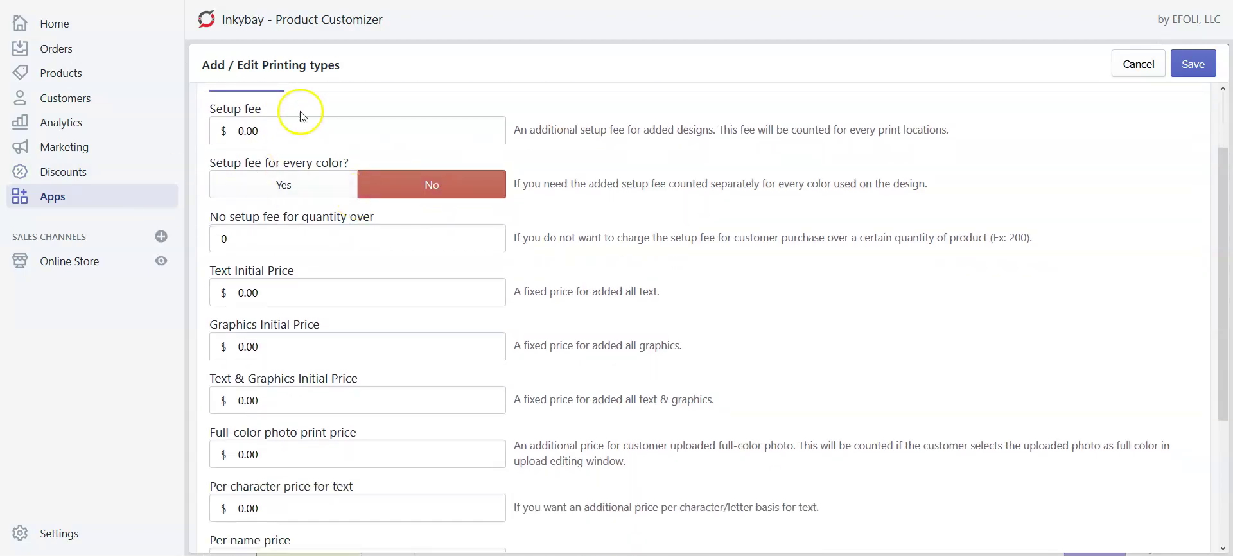
{"action": "scroll", "coordinate": [302, 116], "scroll_direction": "up", "scroll_amount": 1}
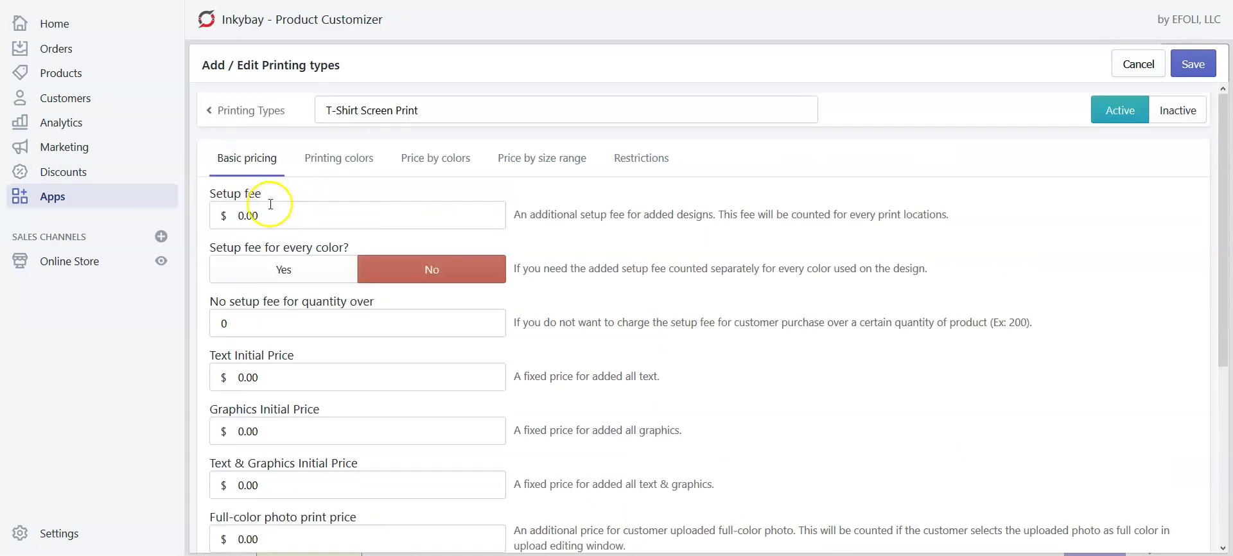
{"action": "left_click", "coordinate": [239, 216]}
{"action": "type", "text": "1"}
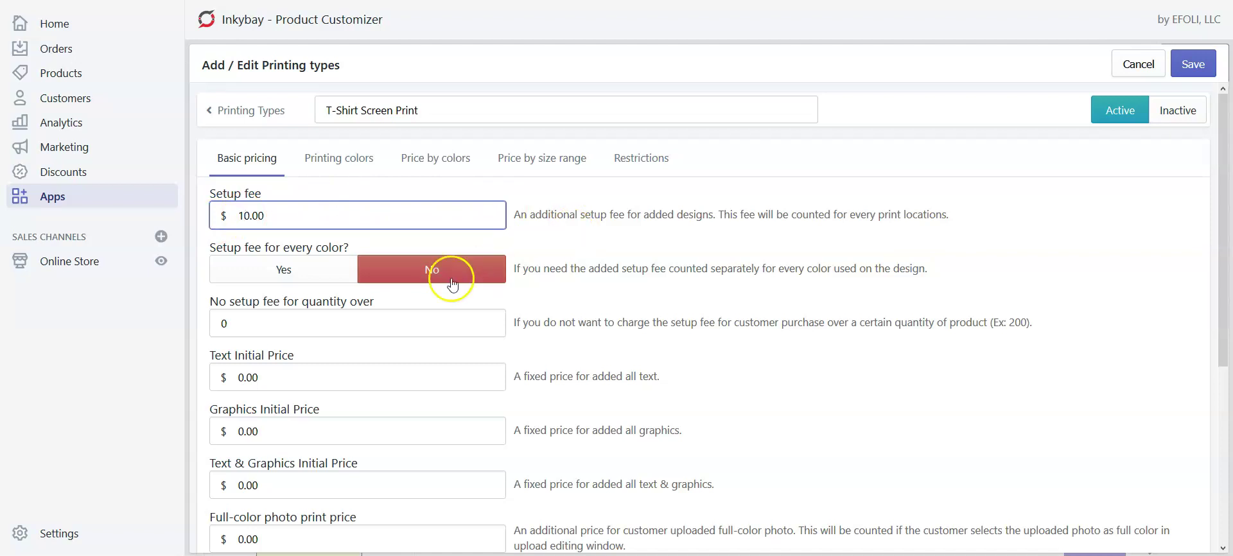
{"action": "left_click", "coordinate": [293, 277]}
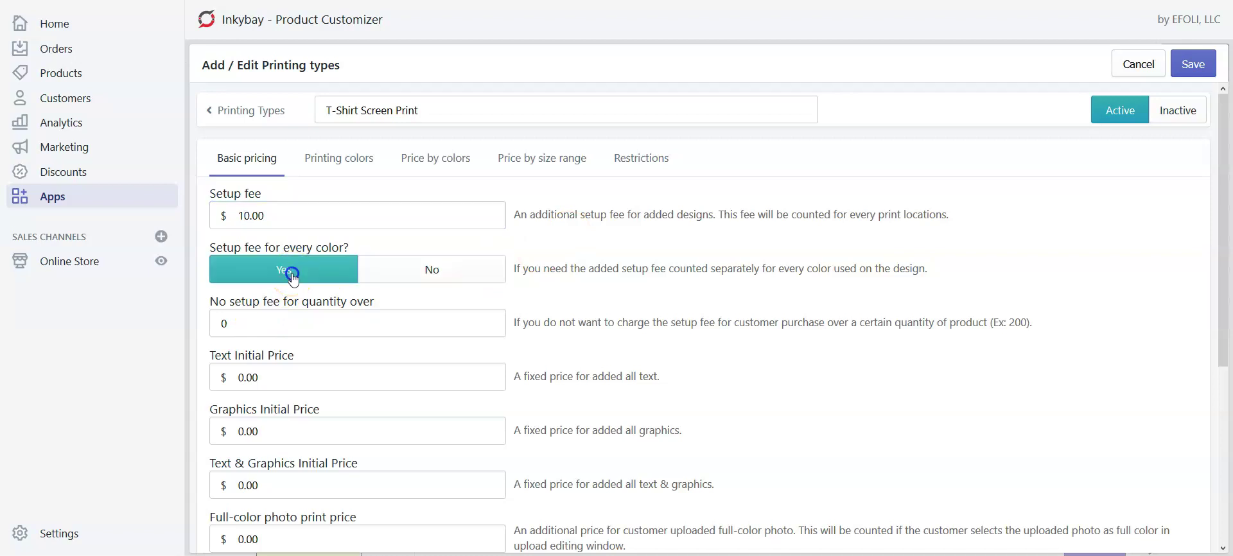
{"action": "left_click", "coordinate": [428, 278]}
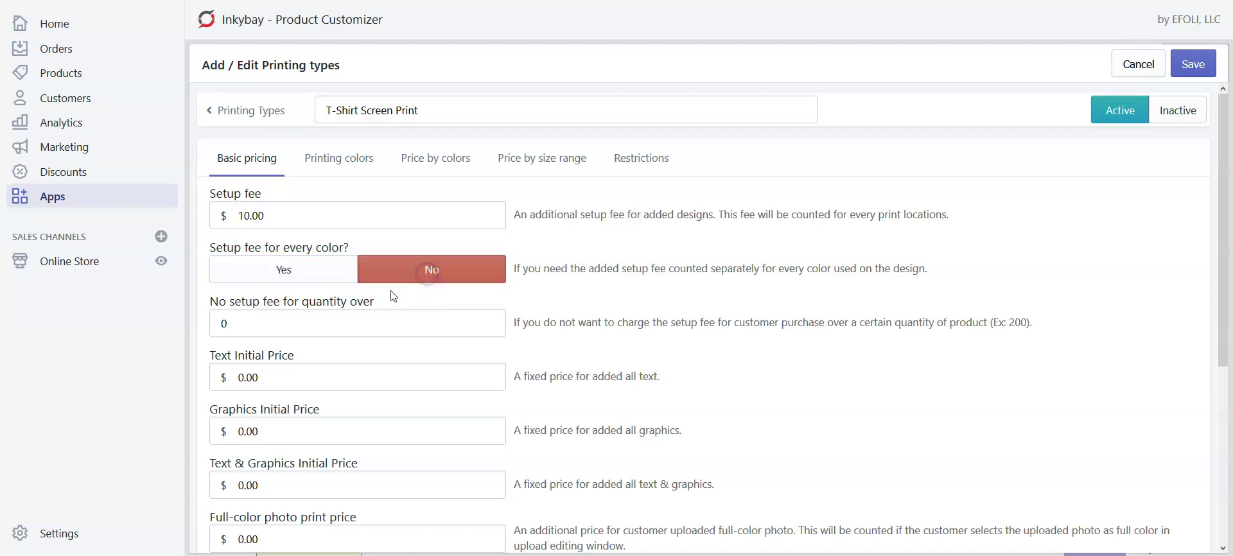
Waive the setup fee for quantities over 150.
{"action": "scroll", "coordinate": [247, 236], "scroll_direction": "down", "scroll_amount": 1}
{"action": "double_click", "coordinate": [242, 238]}
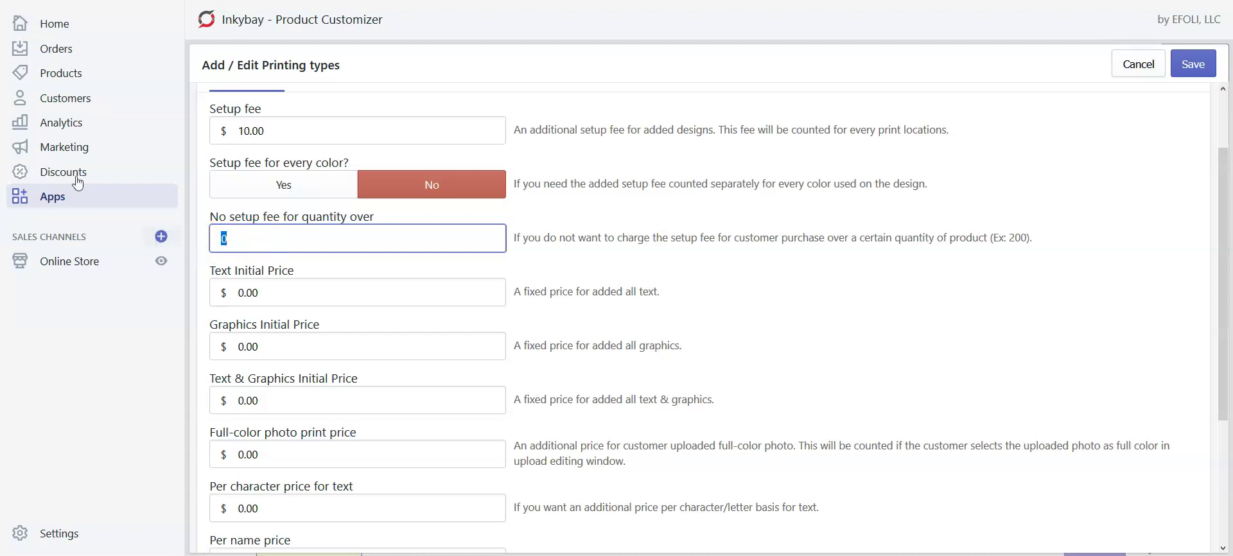
{"action": "type", "text": "150"}
{"action": "left_click", "coordinate": [540, 283]}
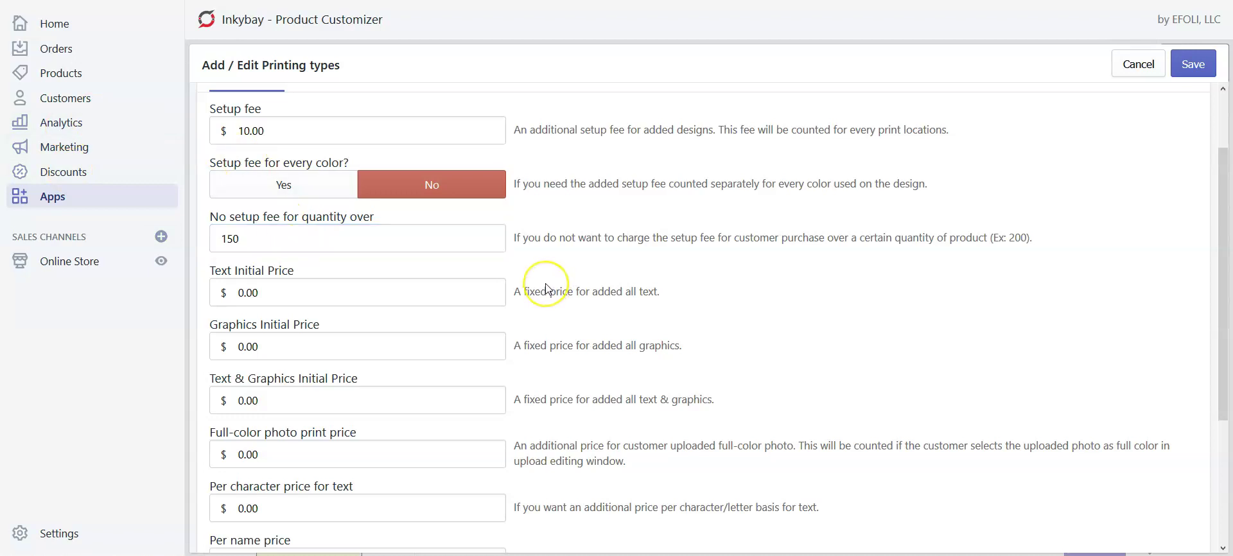
Set the text initial price to $1.00 and the graphics initial price to $1.50.
{"action": "left_click", "coordinate": [233, 294]}
{"action": "left_click_drag", "start_coordinate": [241, 292], "coordinate": [246, 292]}
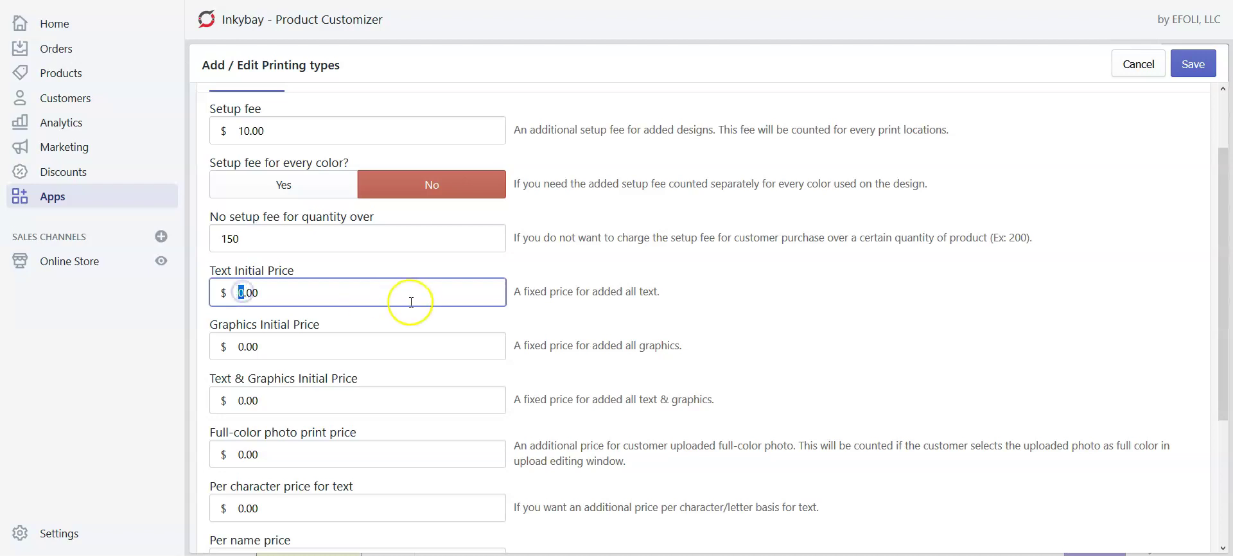
{"action": "type", "text": "1"}
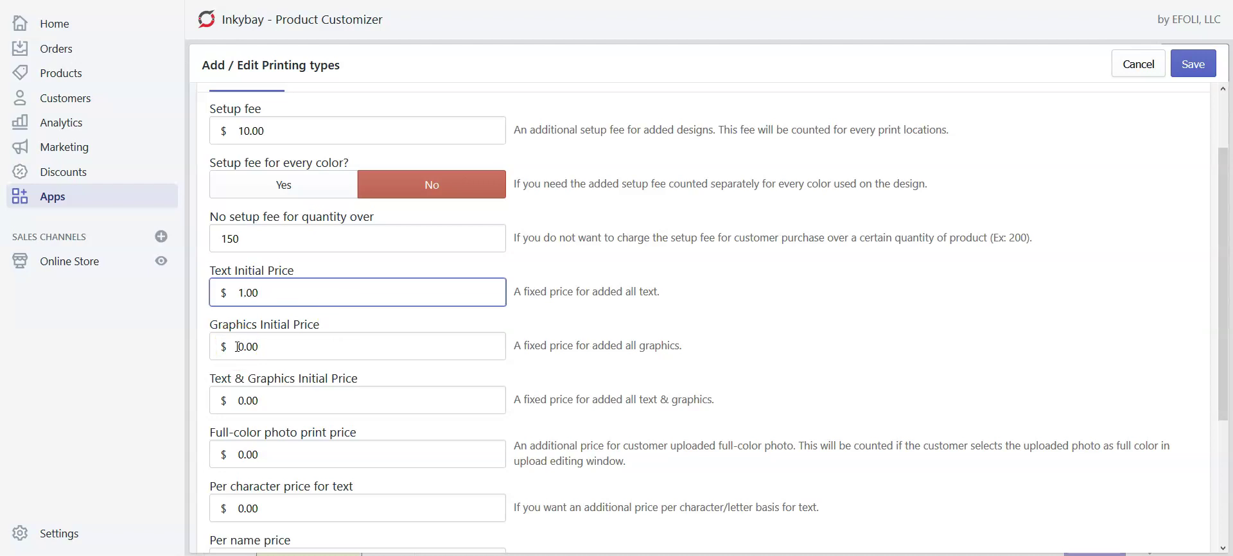
{"action": "left_click_drag", "start_coordinate": [237, 346], "coordinate": [244, 347]}
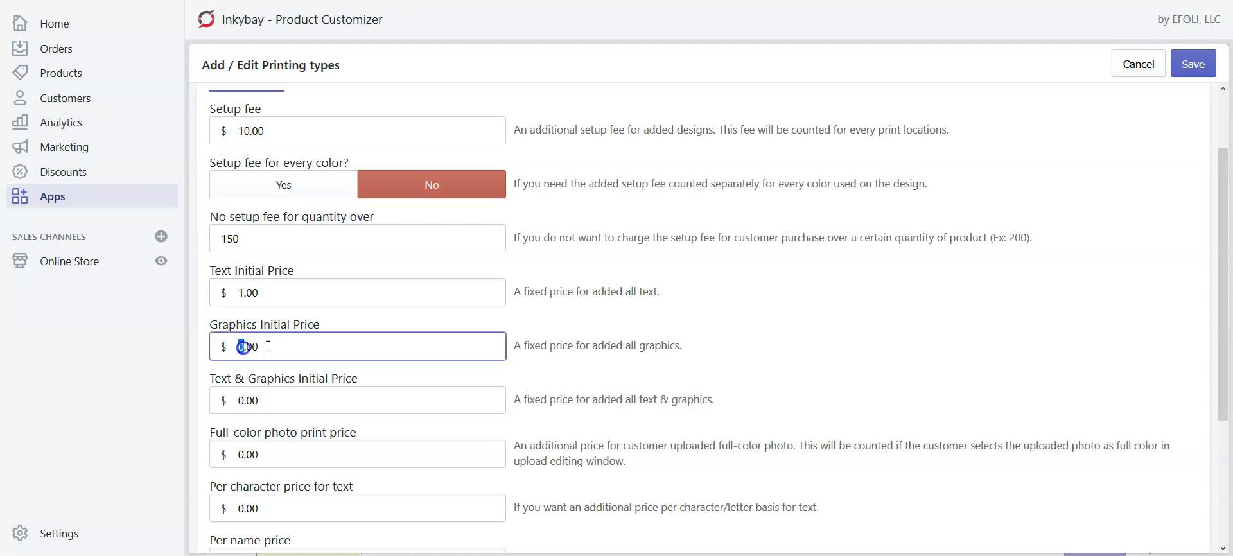
{"action": "type", "text": "1.5"}
{"action": "key", "text": "Delete"}
{"action": "key", "text": "Delete"}
{"action": "scroll", "coordinate": [608, 317], "scroll_direction": "down", "scroll_amount": 1}
{"action": "left_click", "coordinate": [315, 199]}
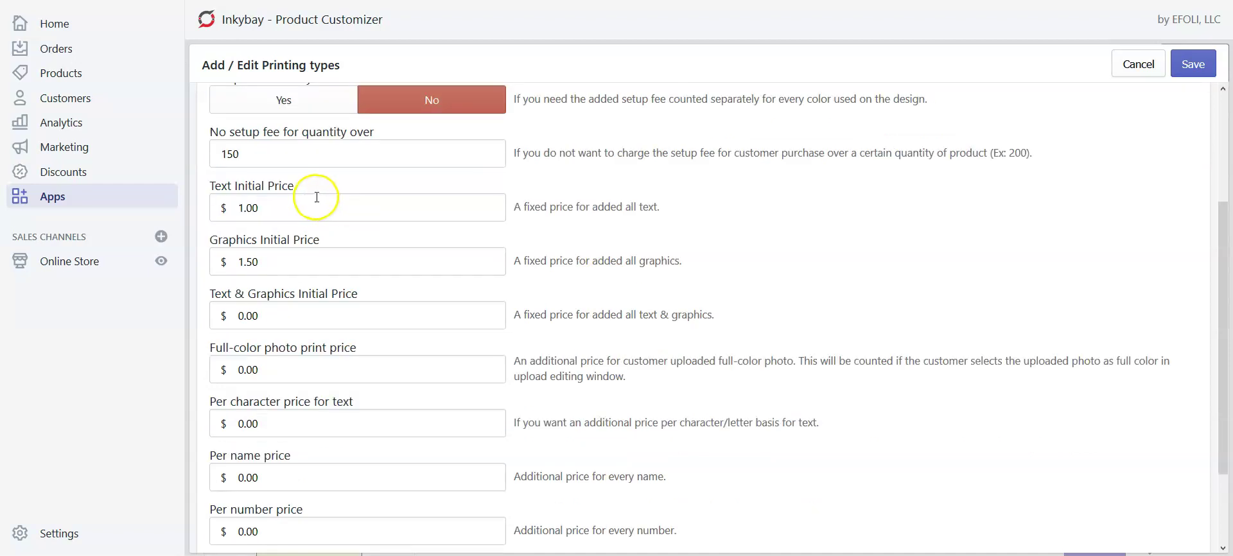
Set the combined text and graphics initial price to $2.50.
{"action": "double_click", "coordinate": [273, 204]}
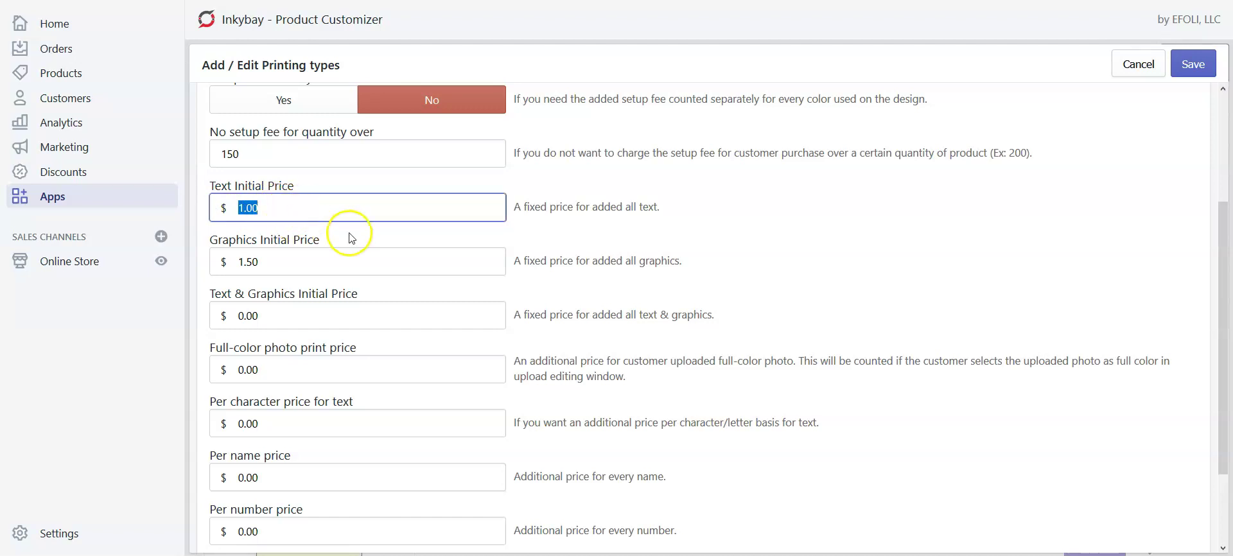
{"action": "left_click_drag", "start_coordinate": [303, 261], "coordinate": [214, 260]}
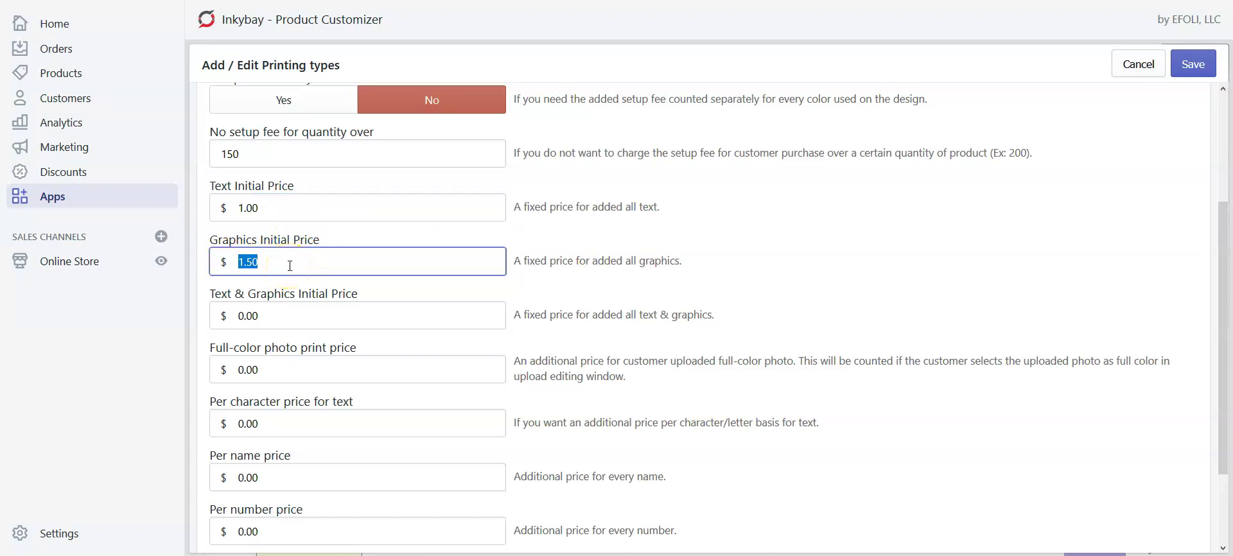
{"action": "left_click", "coordinate": [295, 308]}
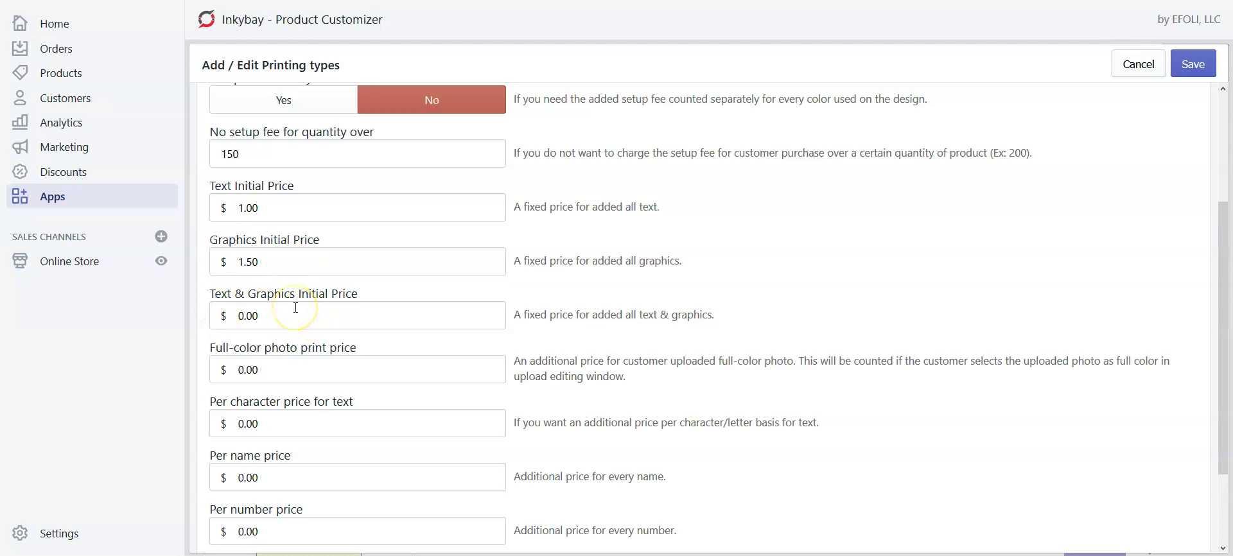
{"action": "left_click", "coordinate": [235, 316]}
{"action": "left_click_drag", "start_coordinate": [235, 315], "coordinate": [243, 315]}
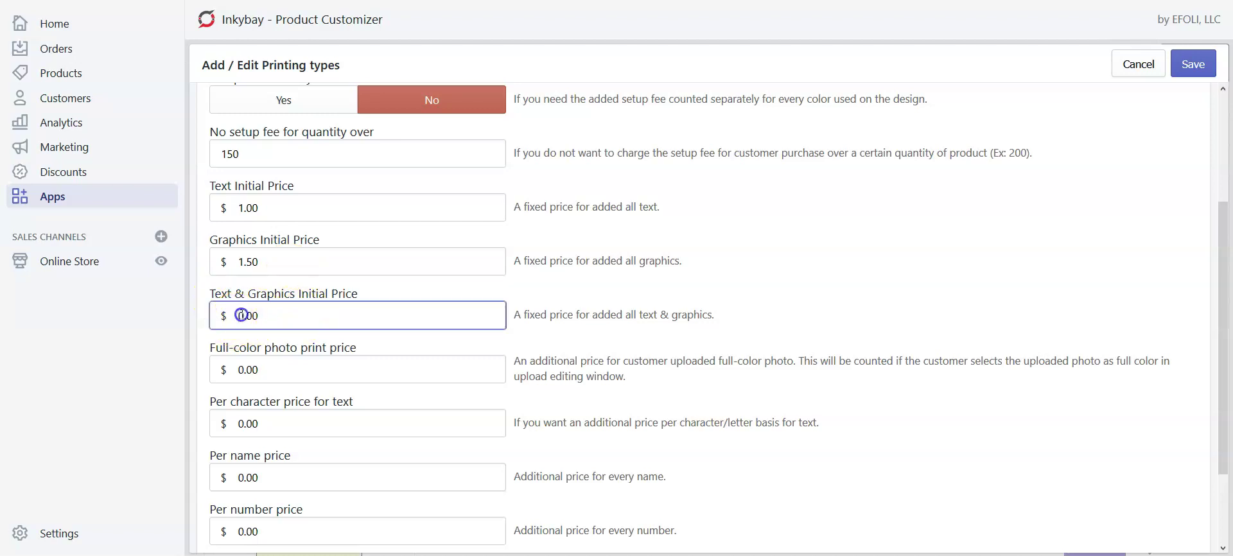
{"action": "left_click", "coordinate": [303, 287]}
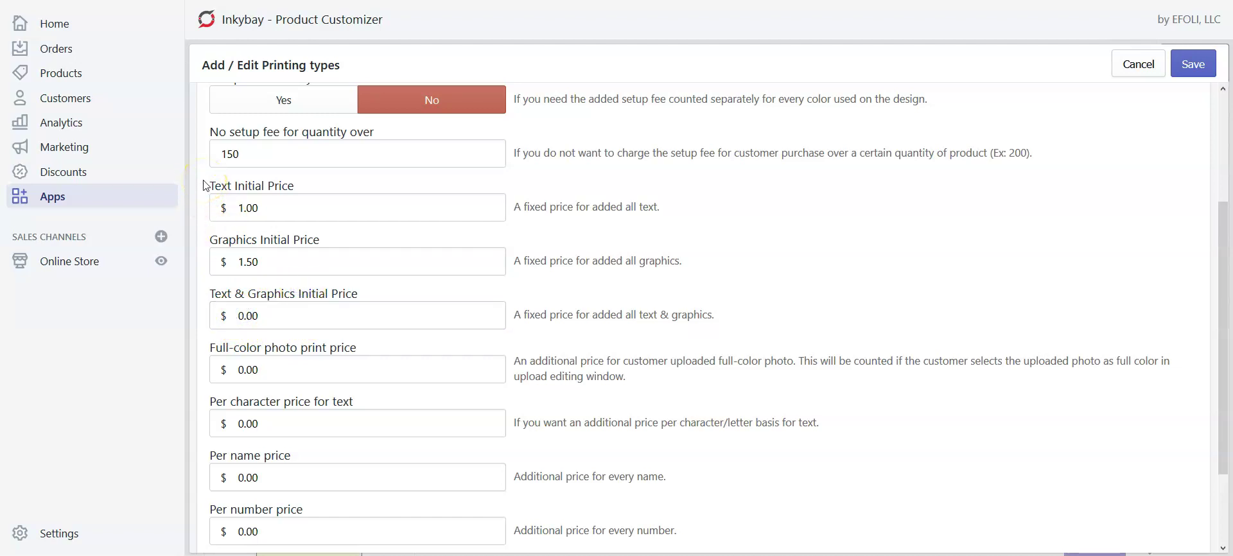
{"action": "left_click", "coordinate": [283, 268]}
{"action": "left_click", "coordinate": [237, 315]}
{"action": "left_click_drag", "start_coordinate": [237, 316], "coordinate": [242, 315]}
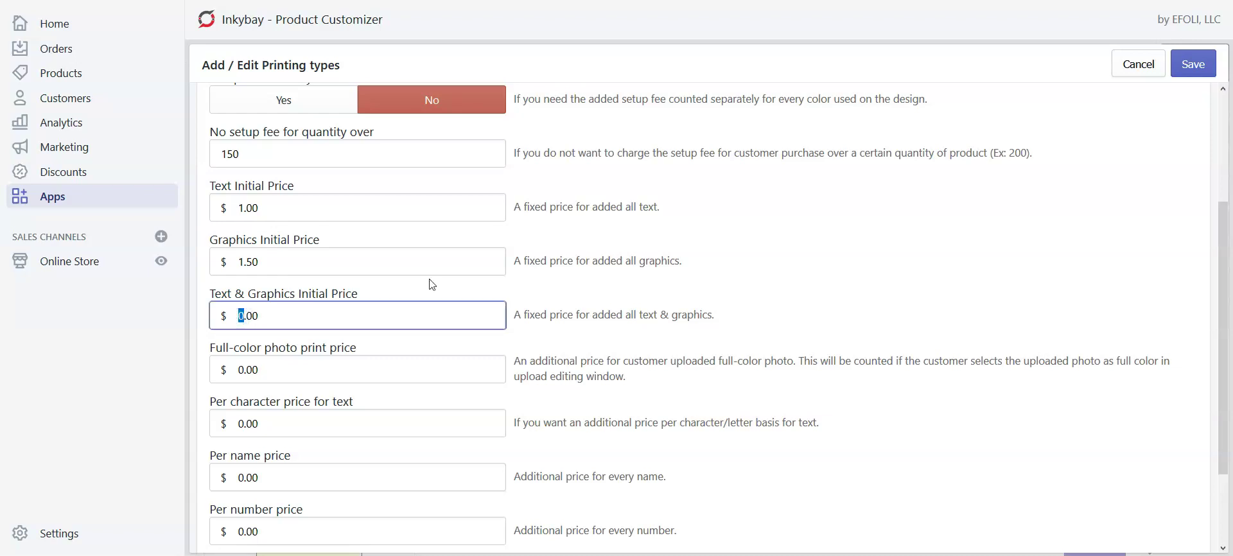
{"action": "key", "text": "BackSpace"}
{"action": "type", "text": "2"}
{"action": "key", "text": "Right"}
{"action": "key", "text": "shift+End"}
{"action": "type", "text": "50"}
{"action": "left_click", "coordinate": [575, 283]}
Compare the text, graphics, and combined text and graphics initial prices.
{"action": "left_click", "coordinate": [250, 235]}
{"action": "left_click", "coordinate": [234, 208]}
{"action": "left_click_drag", "start_coordinate": [233, 207], "coordinate": [311, 206]}
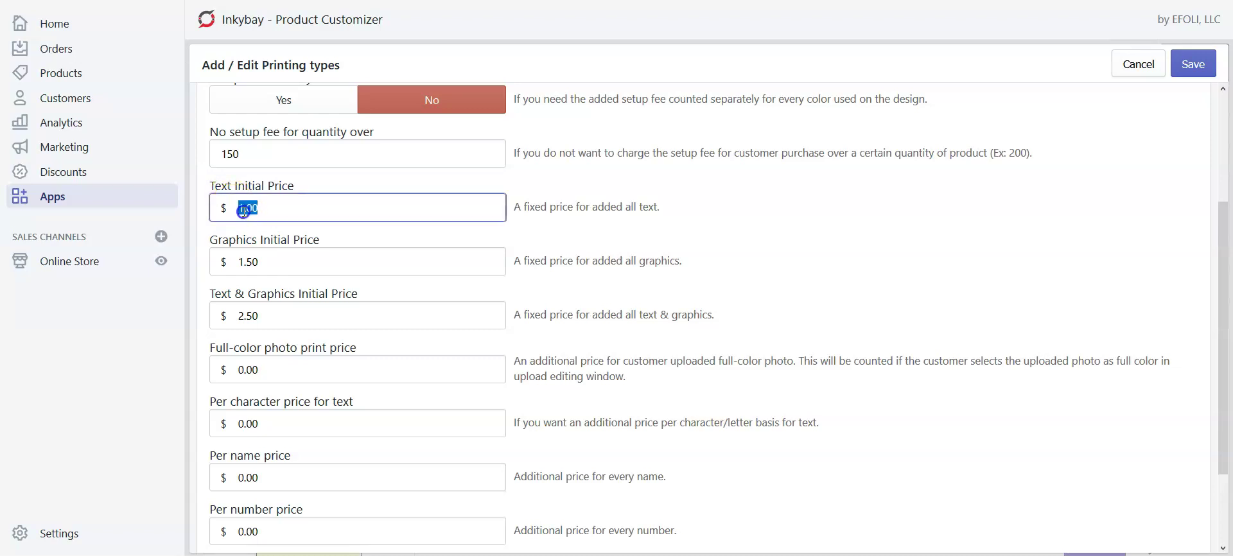
{"action": "left_click", "coordinate": [236, 262]}
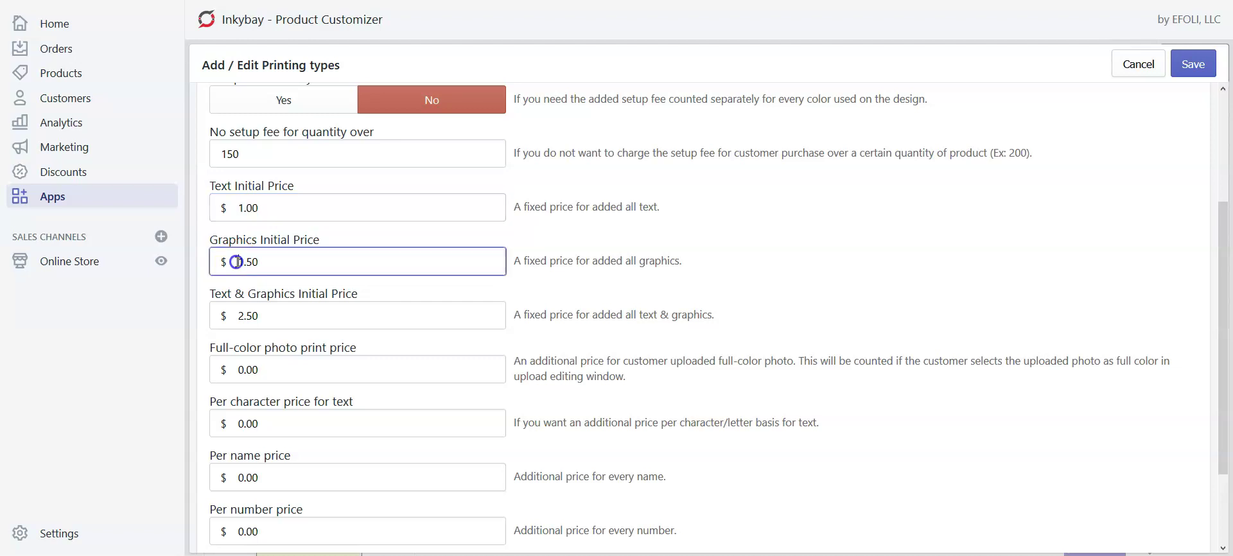
{"action": "left_click_drag", "start_coordinate": [236, 262], "coordinate": [312, 262]}
{"action": "left_click", "coordinate": [305, 282]}
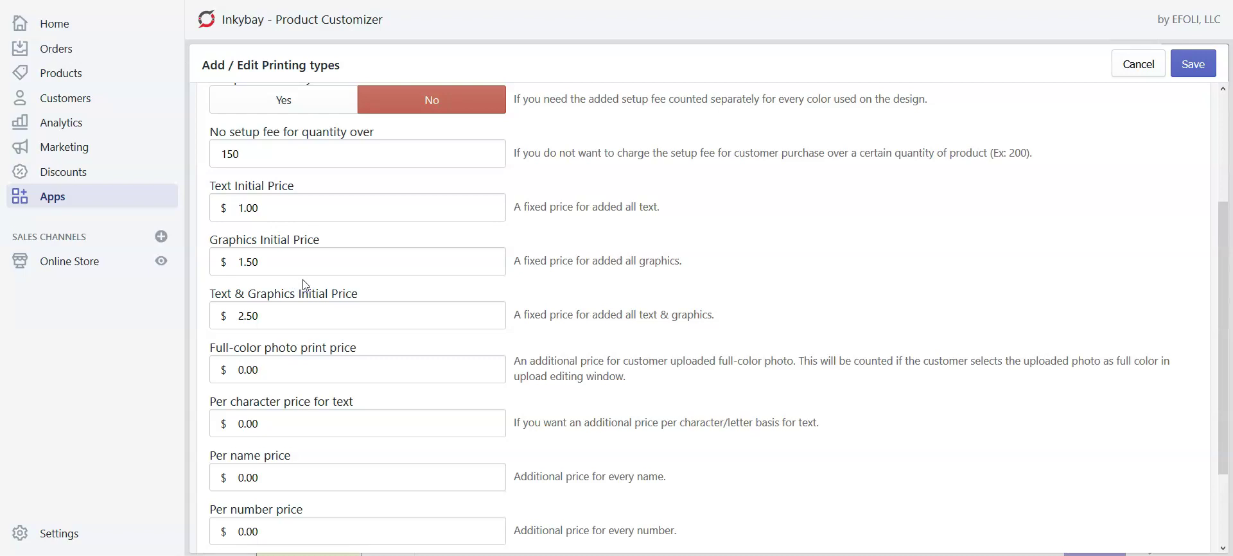
{"action": "left_click", "coordinate": [232, 316]}
{"action": "left_click_drag", "start_coordinate": [232, 316], "coordinate": [319, 317]}
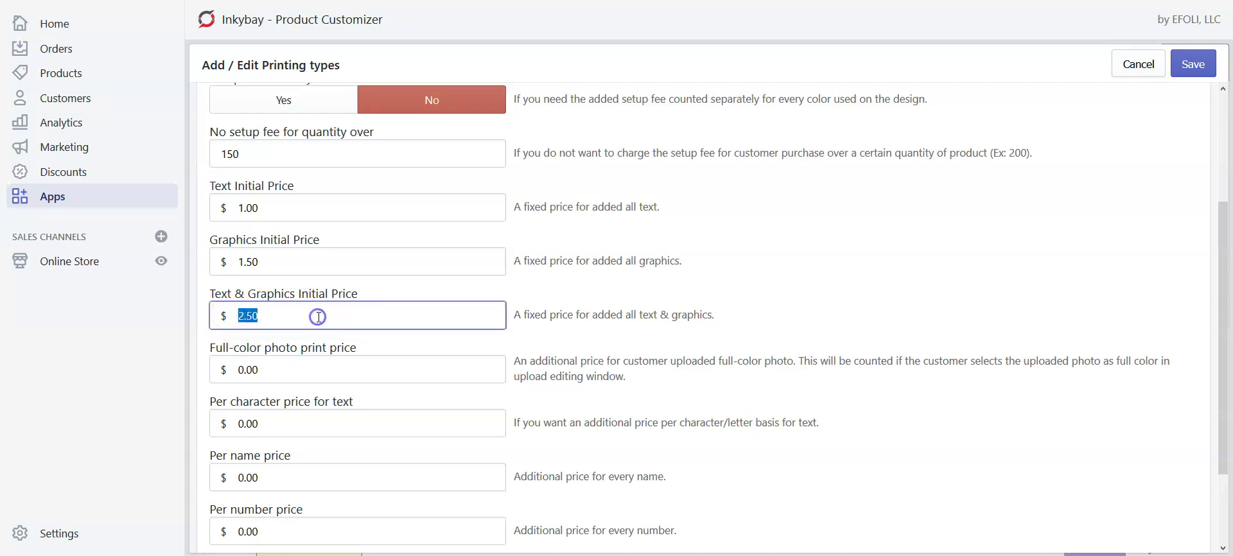
{"action": "left_click", "coordinate": [350, 288]}
Examine the remaining basic pricing options: full-color photo, per character, per name, per number and per square inch prices.
{"action": "scroll", "coordinate": [371, 286], "scroll_direction": "down", "scroll_amount": 2}
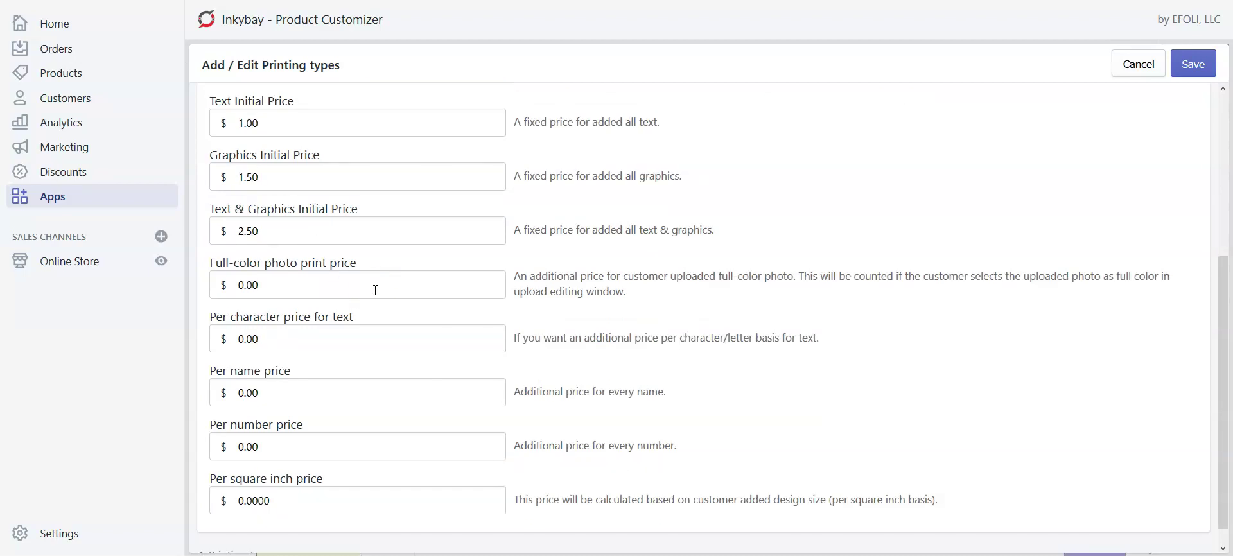
{"action": "left_click", "coordinate": [238, 285]}
{"action": "left_click", "coordinate": [402, 309]}
{"action": "left_click", "coordinate": [242, 339]}
{"action": "left_click", "coordinate": [238, 339]}
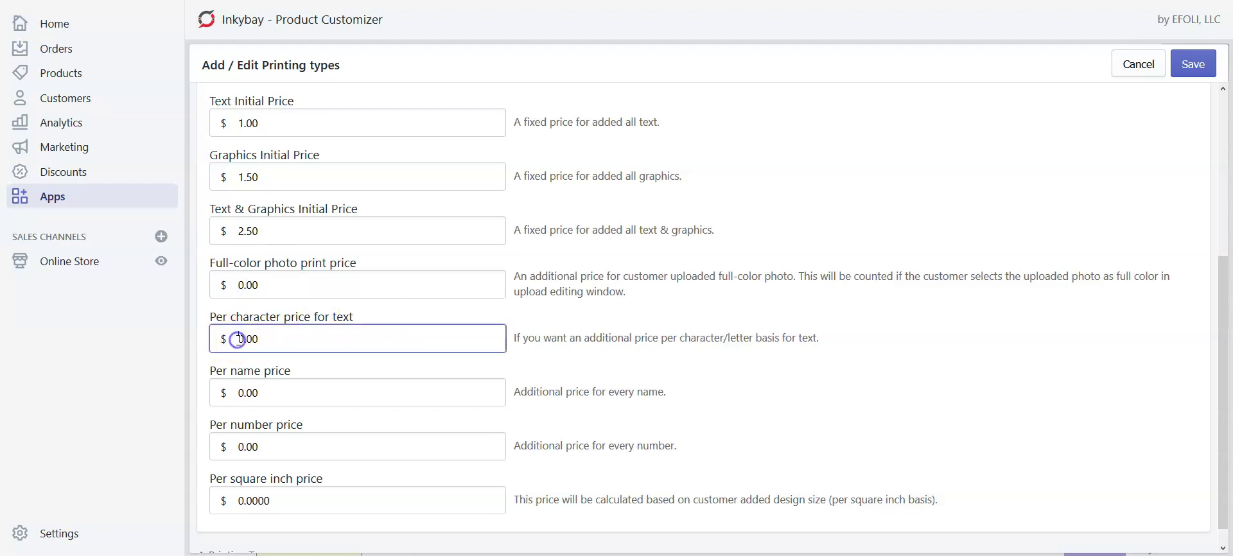
{"action": "scroll", "coordinate": [317, 321], "scroll_direction": "down", "scroll_amount": 1}
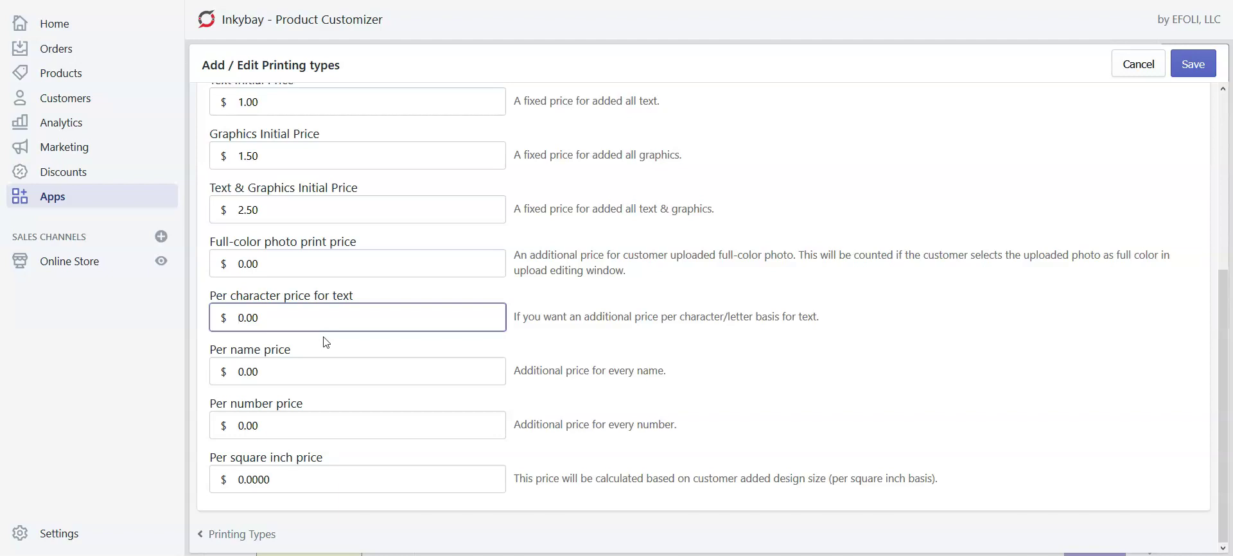
{"action": "left_click", "coordinate": [238, 372]}
{"action": "left_click", "coordinate": [229, 424]}
{"action": "left_click", "coordinate": [237, 371]}
{"action": "left_click", "coordinate": [236, 423]}
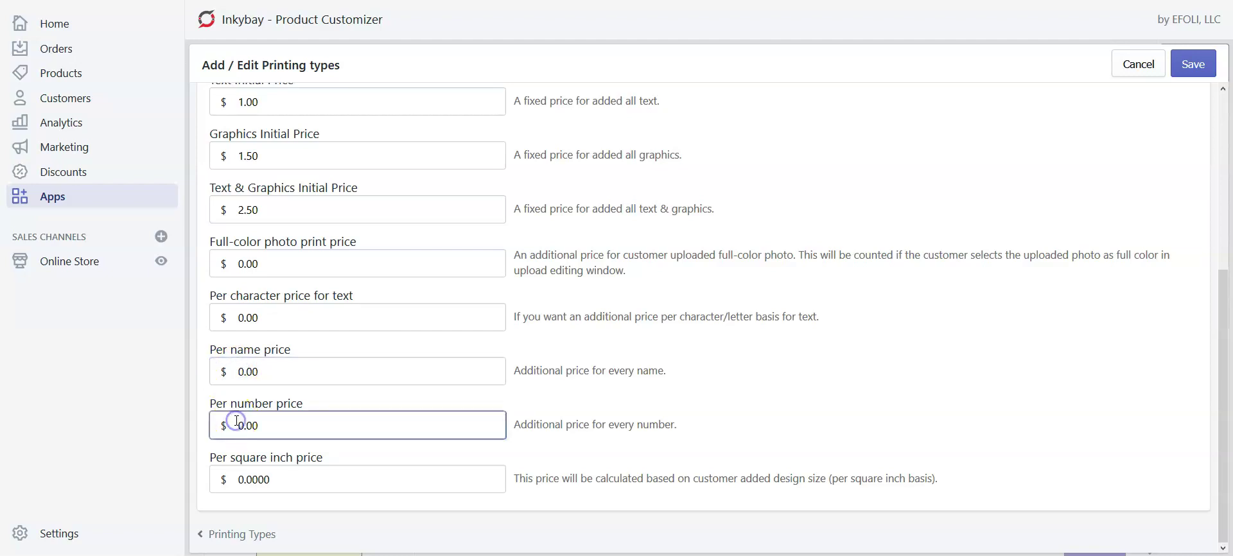
{"action": "left_click", "coordinate": [242, 480]}
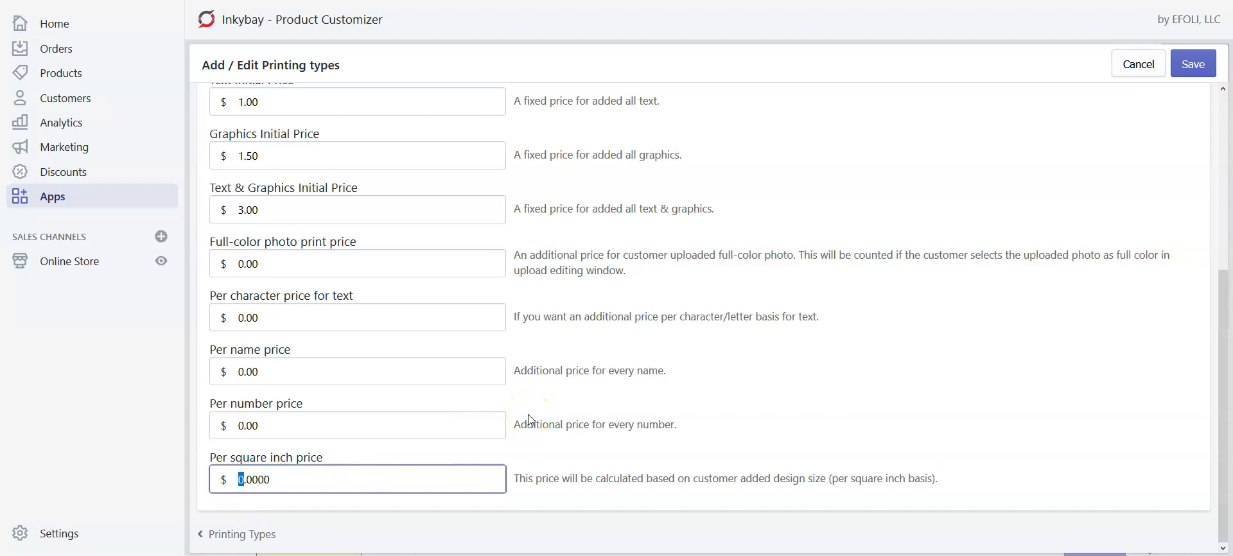
{"action": "left_click", "coordinate": [485, 478]}
{"action": "left_click", "coordinate": [489, 461]}
{"action": "left_click", "coordinate": [572, 457]}
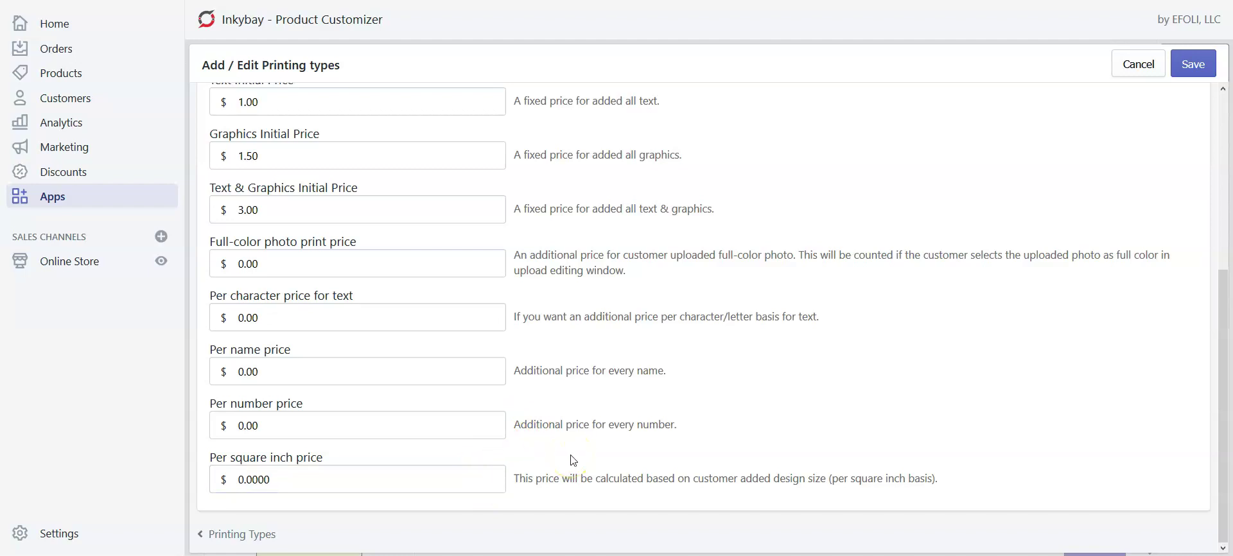
Open the printing colors settings of the T-Shirt Screen Print type.
{"action": "scroll", "coordinate": [574, 460], "scroll_direction": "up", "scroll_amount": 5}
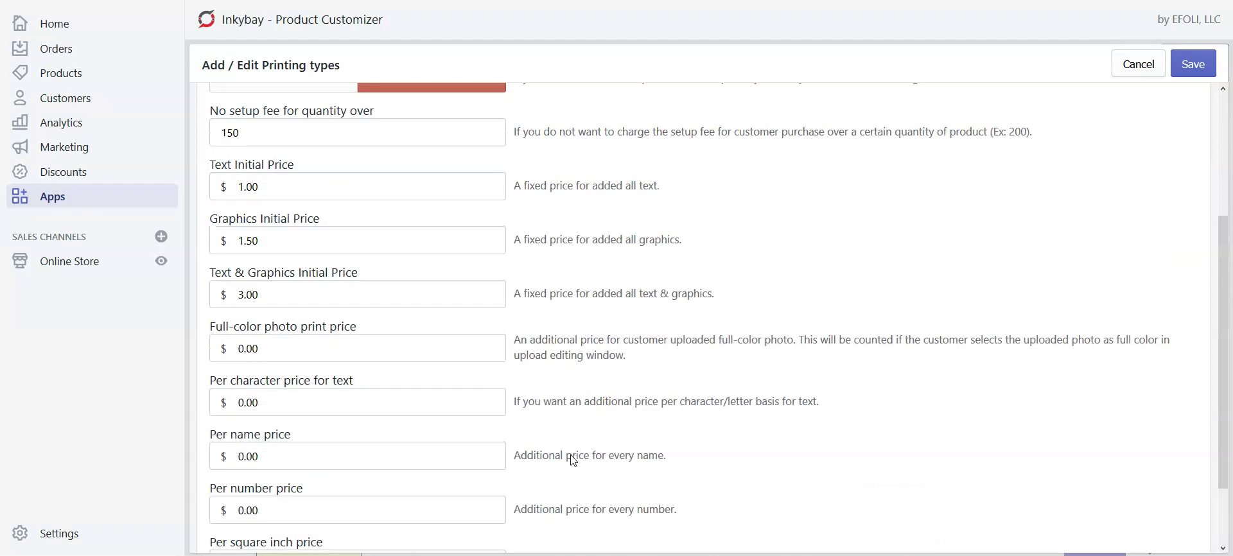
{"action": "left_click", "coordinate": [605, 401]}
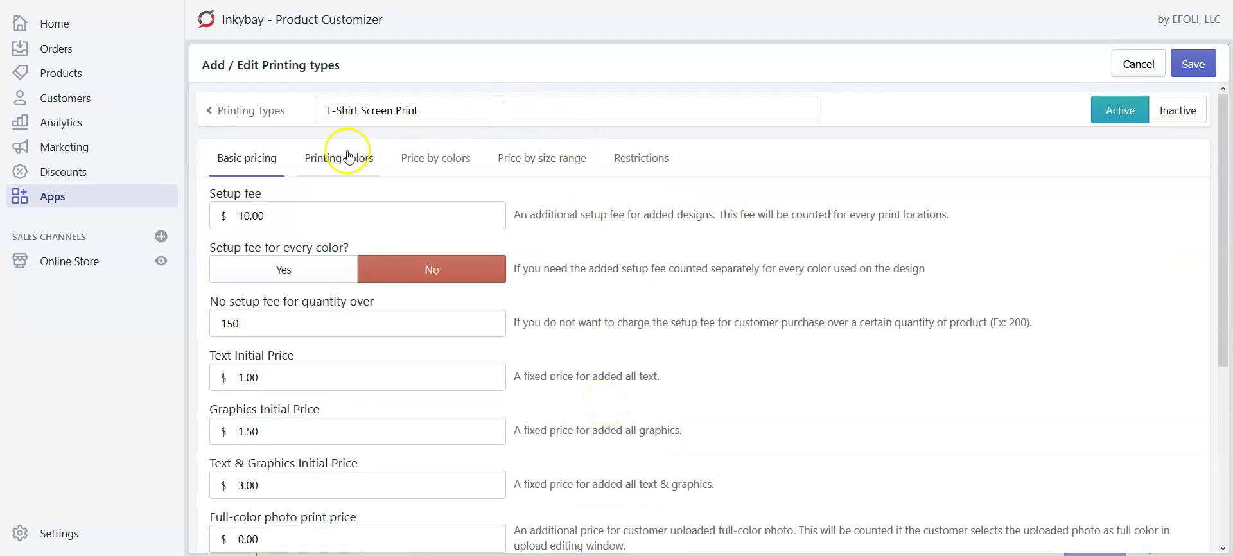
{"action": "left_click", "coordinate": [335, 160]}
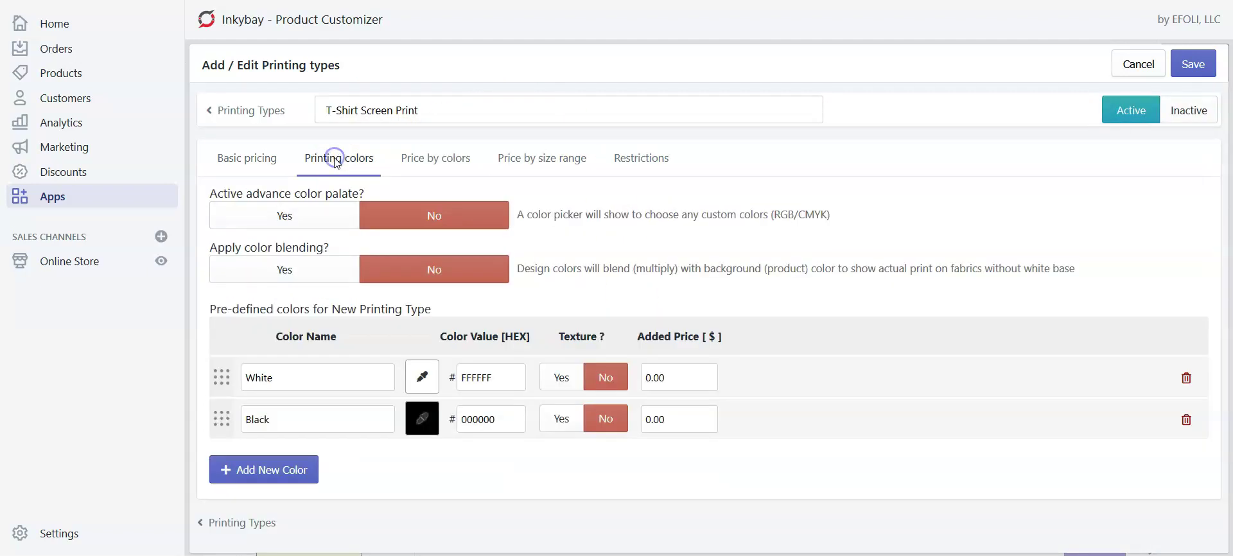
Leave the advanced color palette set to No and enable color blending for the printing type.
{"action": "left_click", "coordinate": [767, 235]}
{"action": "left_click", "coordinate": [273, 215]}
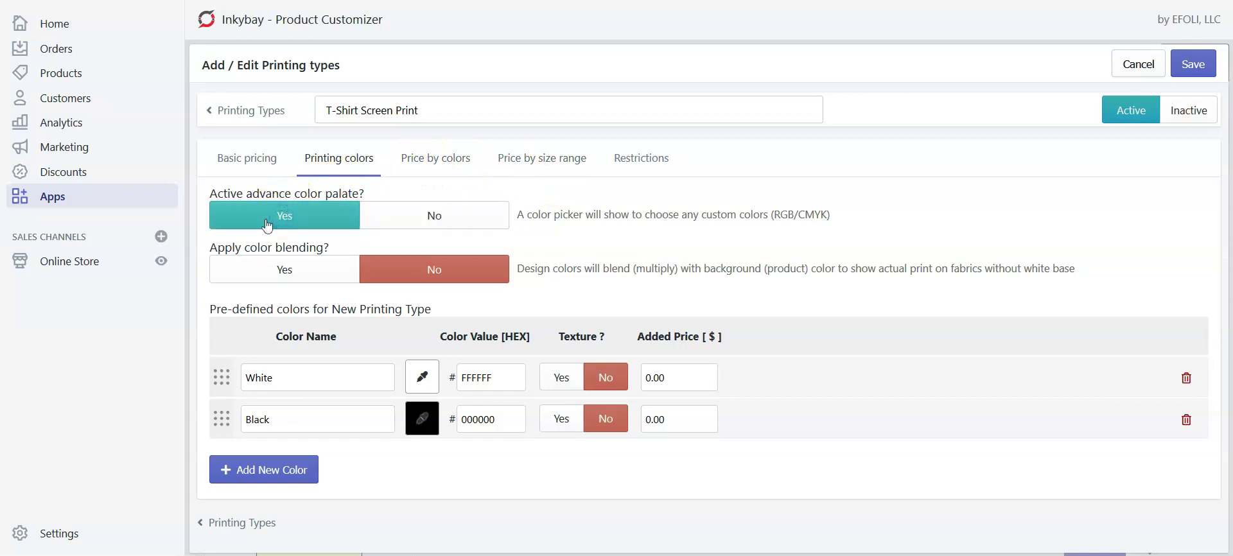
{"action": "left_click", "coordinate": [443, 230]}
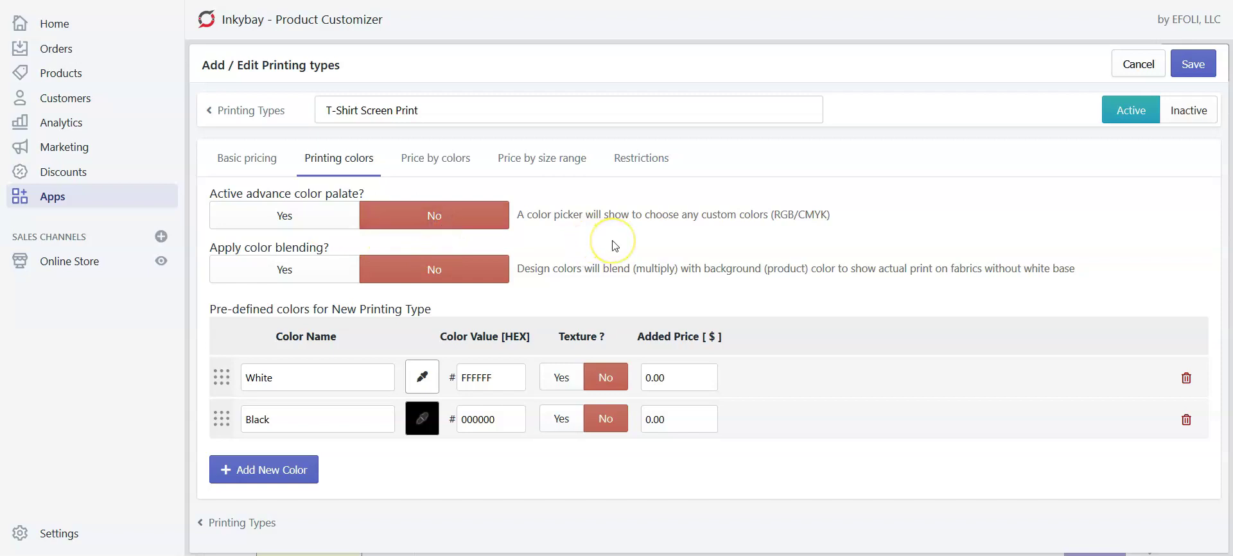
{"action": "left_click", "coordinate": [250, 282]}
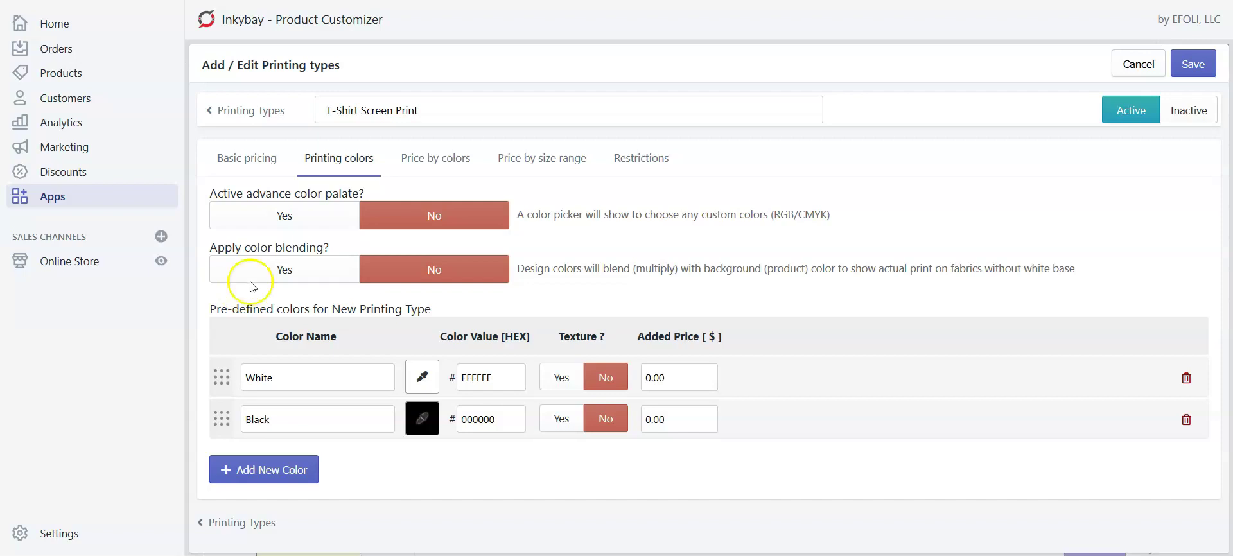
{"action": "left_click", "coordinate": [283, 270]}
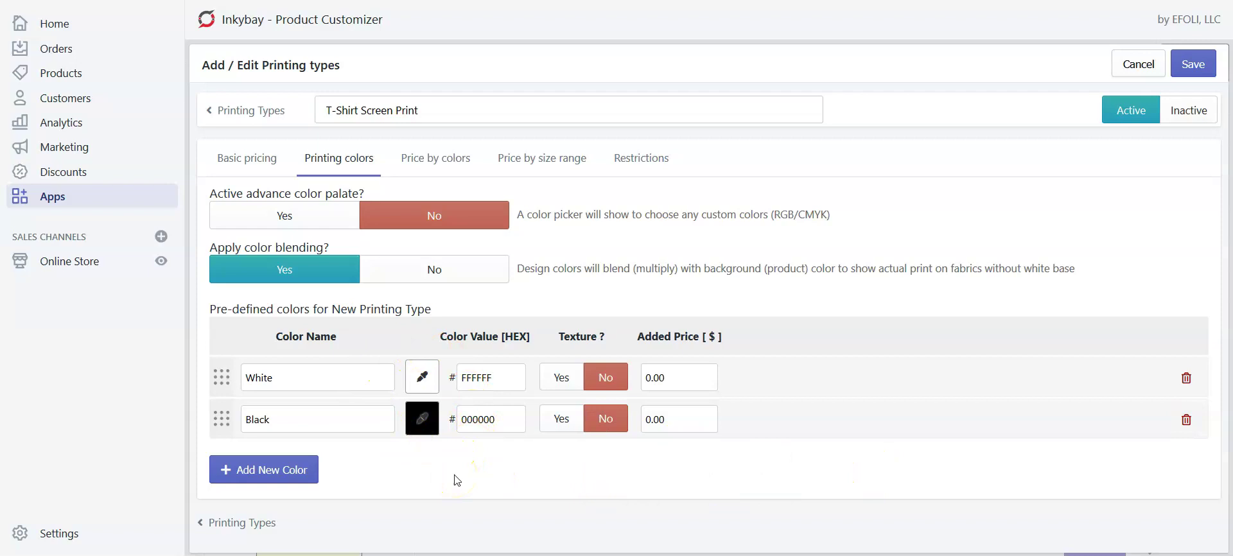
Add a new pre-defined printing color and choose Lime from the green colors for it.
{"action": "left_click", "coordinate": [272, 481]}
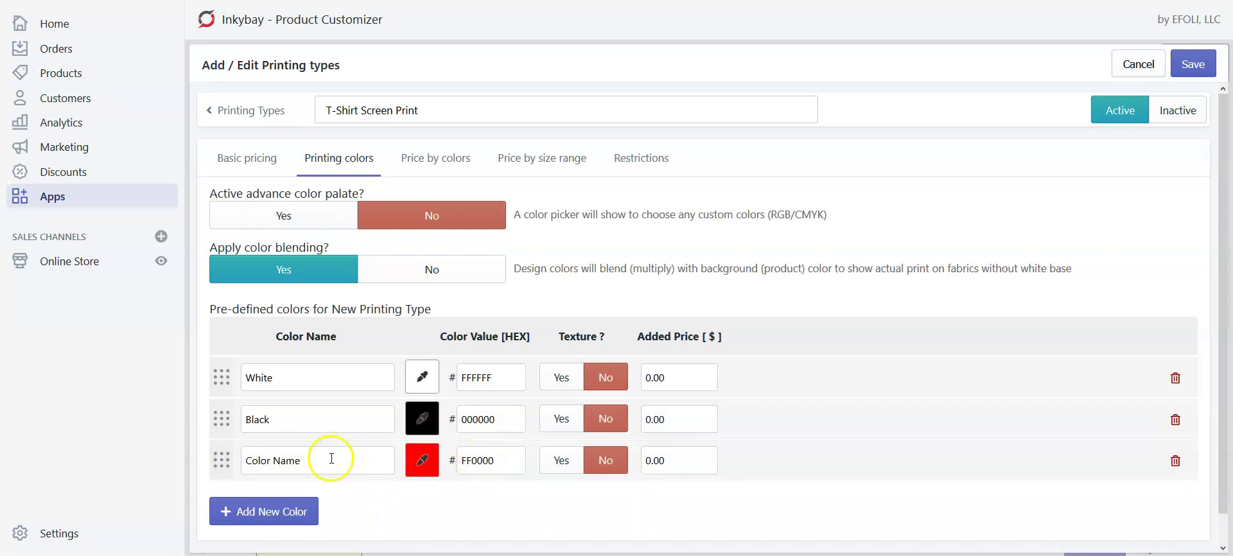
{"action": "left_click_drag", "start_coordinate": [332, 458], "coordinate": [232, 458]}
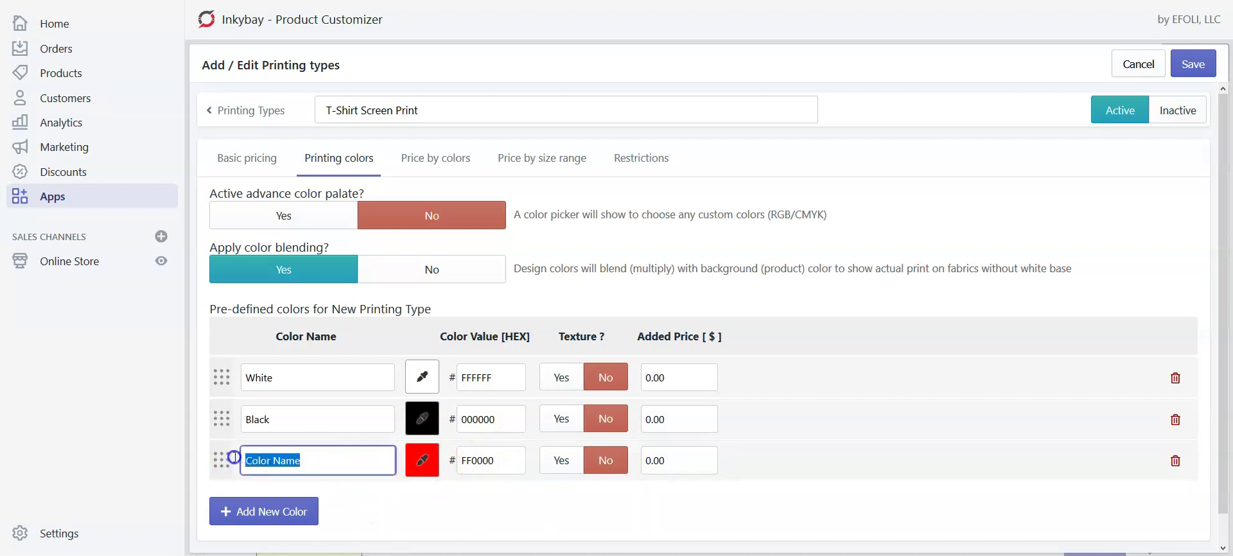
{"action": "double_click", "coordinate": [503, 458]}
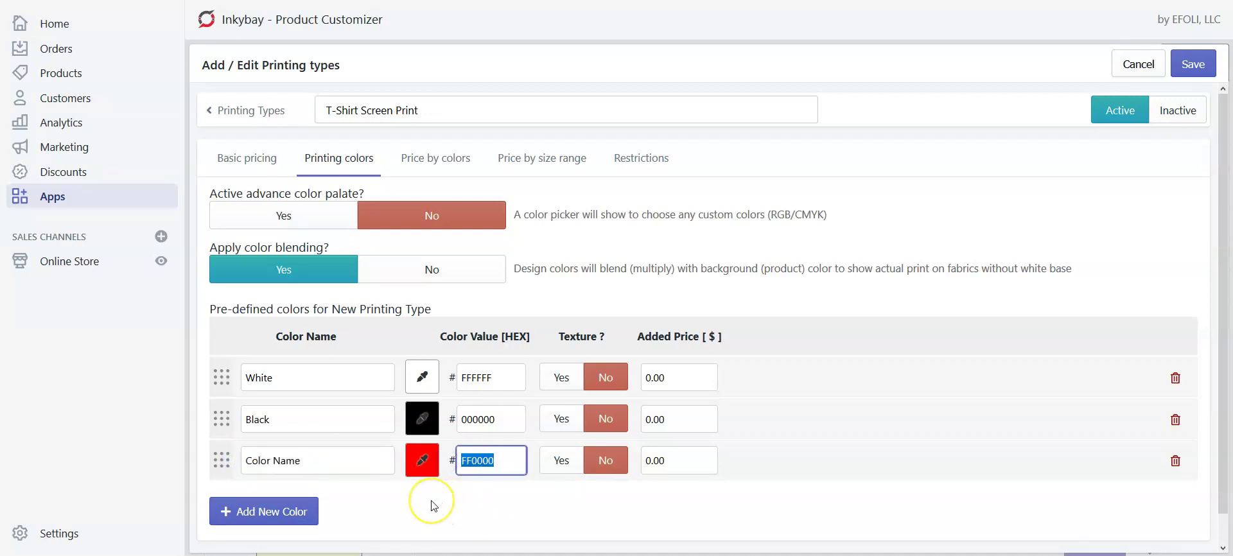
{"action": "left_click", "coordinate": [413, 506]}
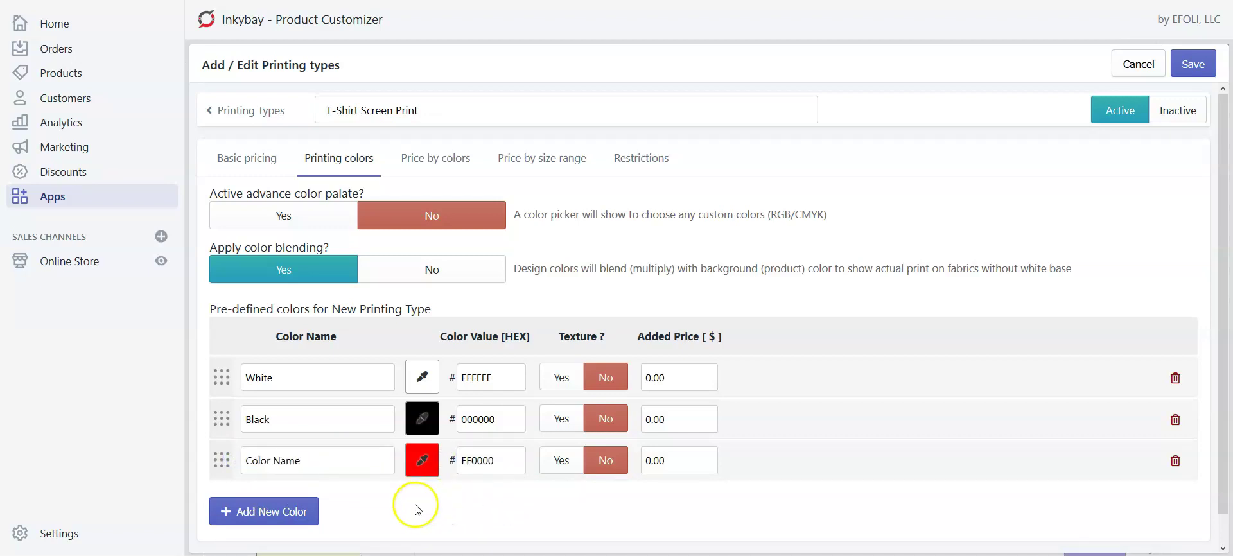
{"action": "left_click", "coordinate": [422, 464]}
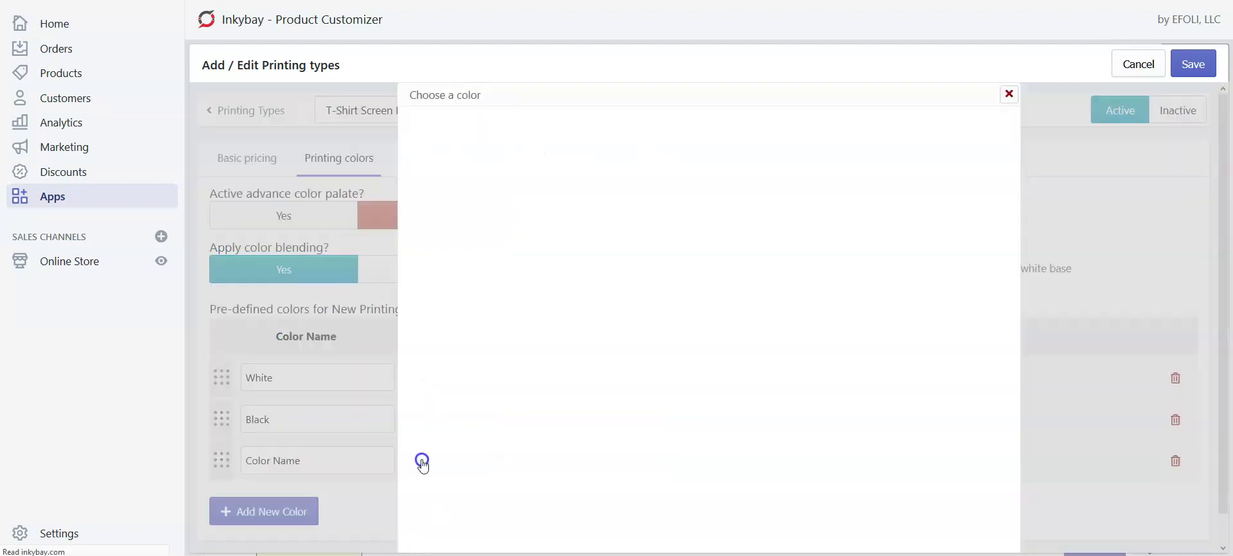
{"action": "scroll", "coordinate": [582, 350], "scroll_direction": "down", "scroll_amount": 8}
{"action": "scroll", "coordinate": [582, 350], "scroll_direction": "down", "scroll_amount": 10}
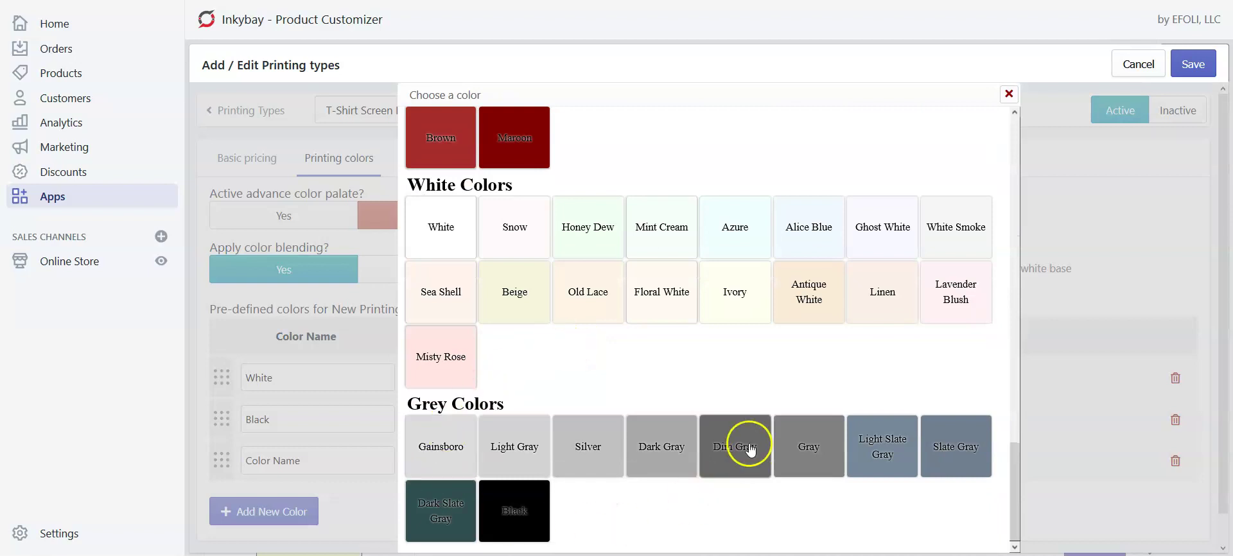
{"action": "scroll", "coordinate": [711, 350], "scroll_direction": "up", "scroll_amount": 17}
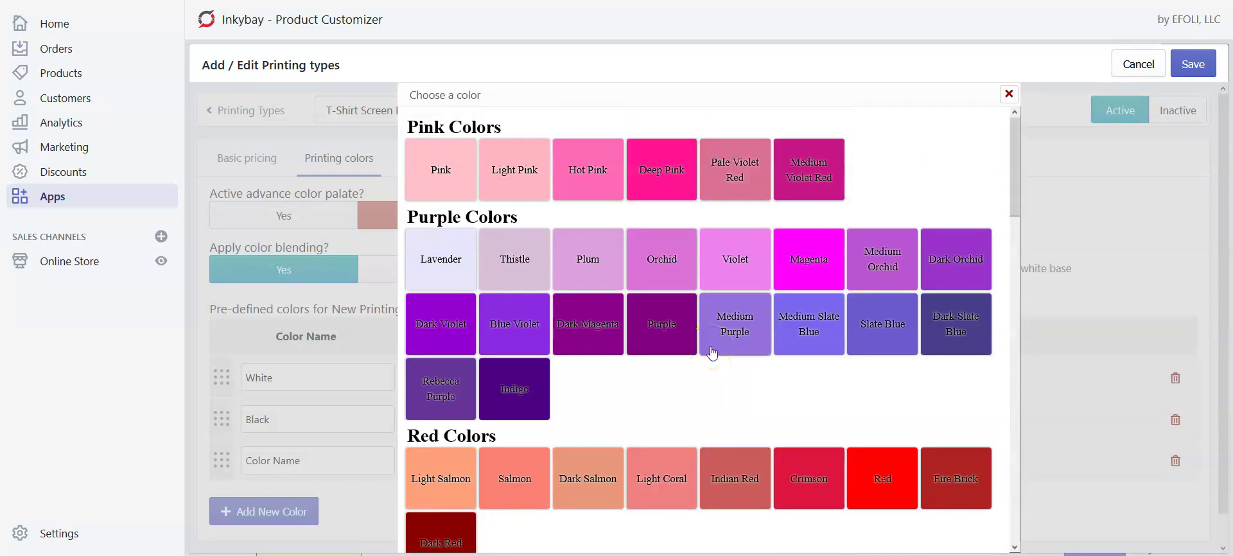
{"action": "scroll", "coordinate": [768, 372], "scroll_direction": "down", "scroll_amount": 7}
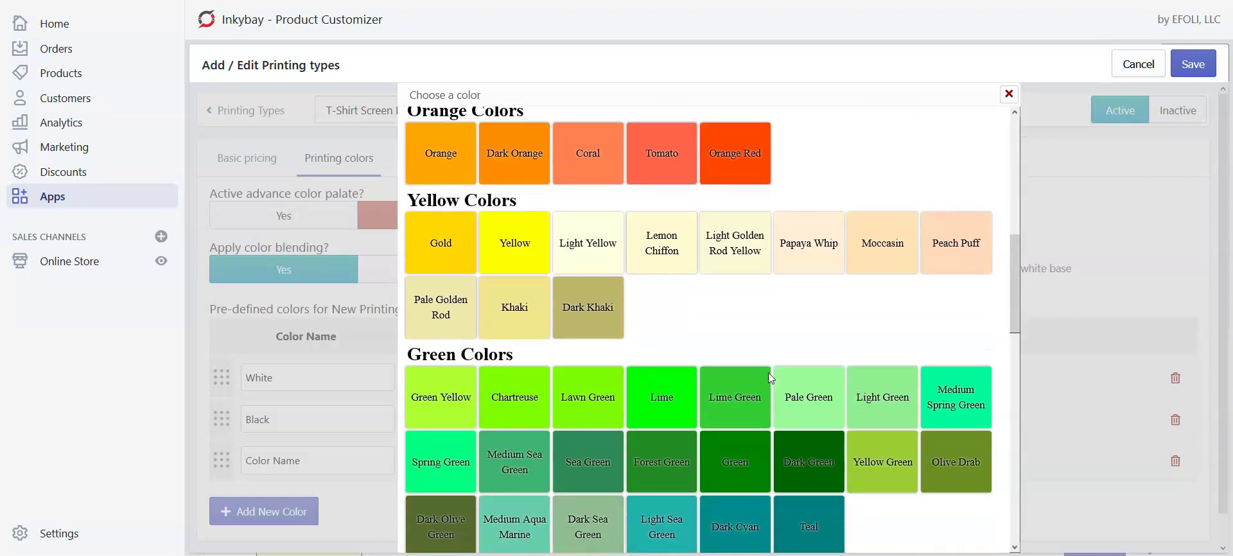
{"action": "left_click", "coordinate": [663, 398]}
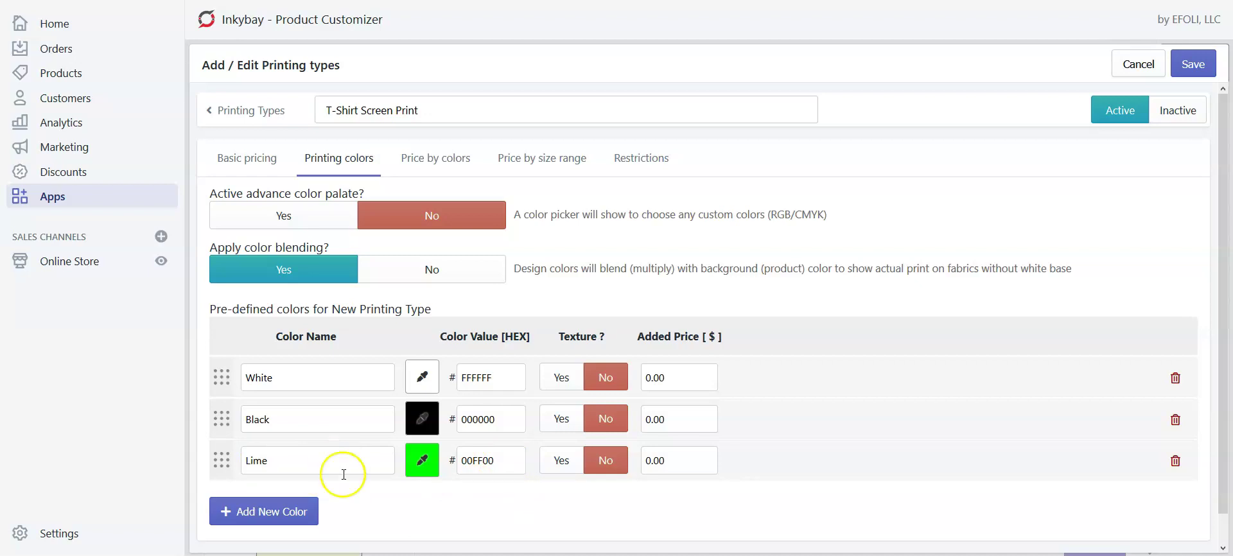
Add another pre-defined printing color and choose Bisque from the brown colors for it.
{"action": "scroll", "coordinate": [411, 501], "scroll_direction": "down", "scroll_amount": 1}
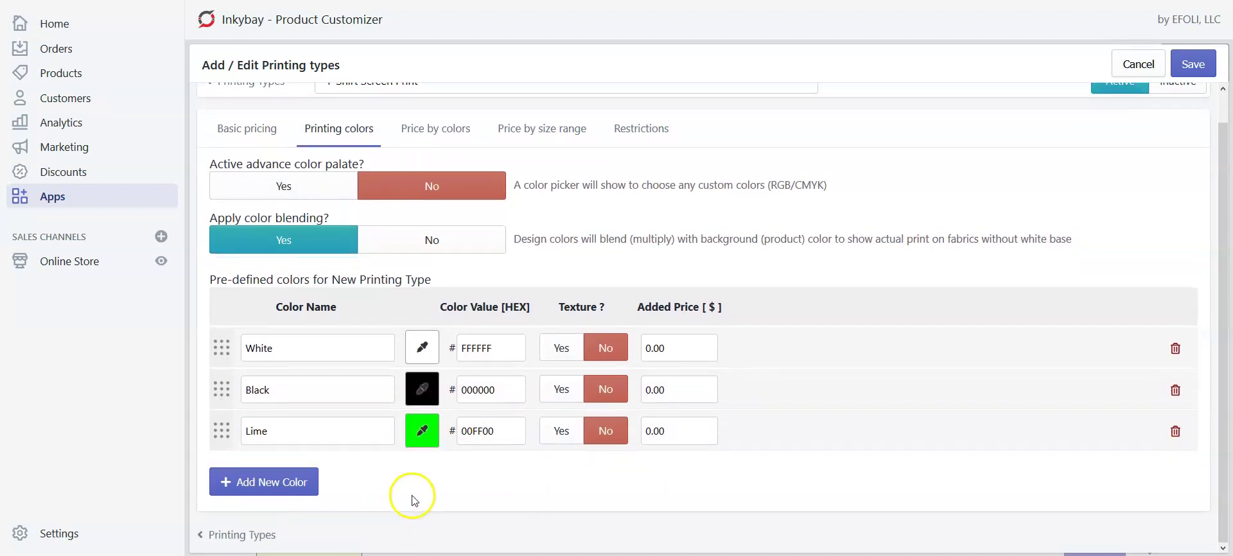
{"action": "left_click", "coordinate": [271, 481]}
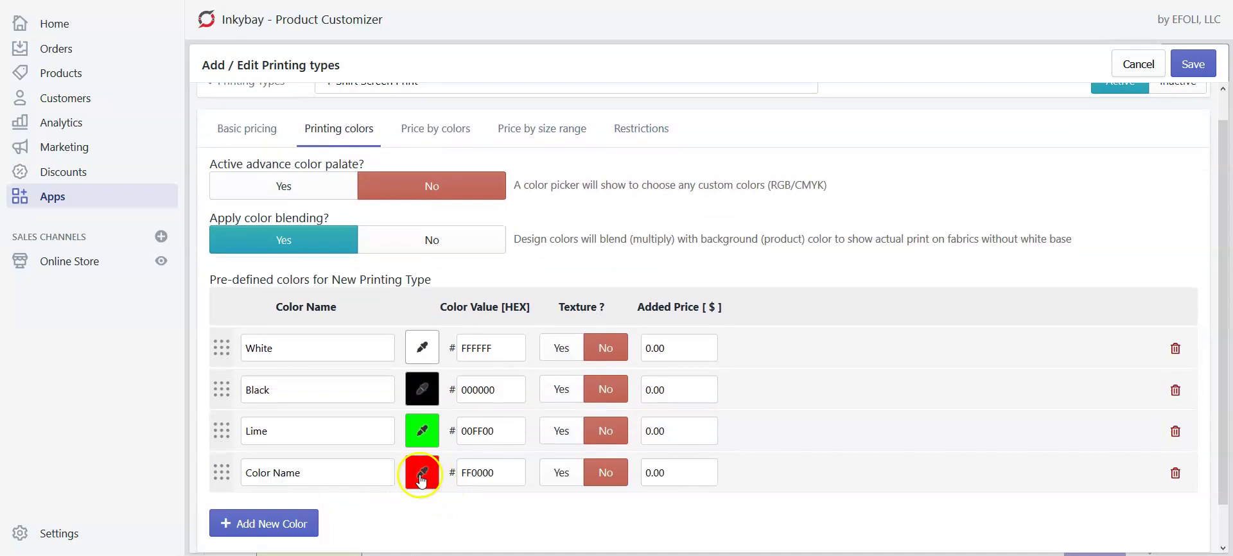
{"action": "left_click", "coordinate": [422, 473]}
{"action": "scroll", "coordinate": [681, 305], "scroll_direction": "down", "scroll_amount": 5}
{"action": "scroll", "coordinate": [681, 305], "scroll_direction": "down", "scroll_amount": 4}
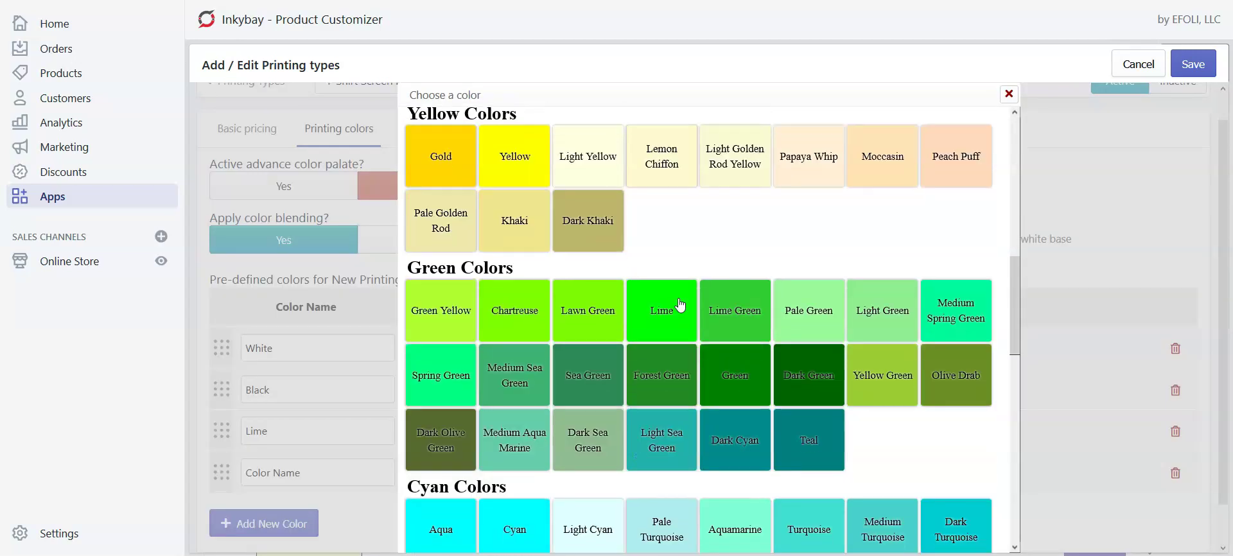
{"action": "scroll", "coordinate": [961, 417], "scroll_direction": "down", "scroll_amount": 3}
{"action": "scroll", "coordinate": [961, 413], "scroll_direction": "down", "scroll_amount": 2}
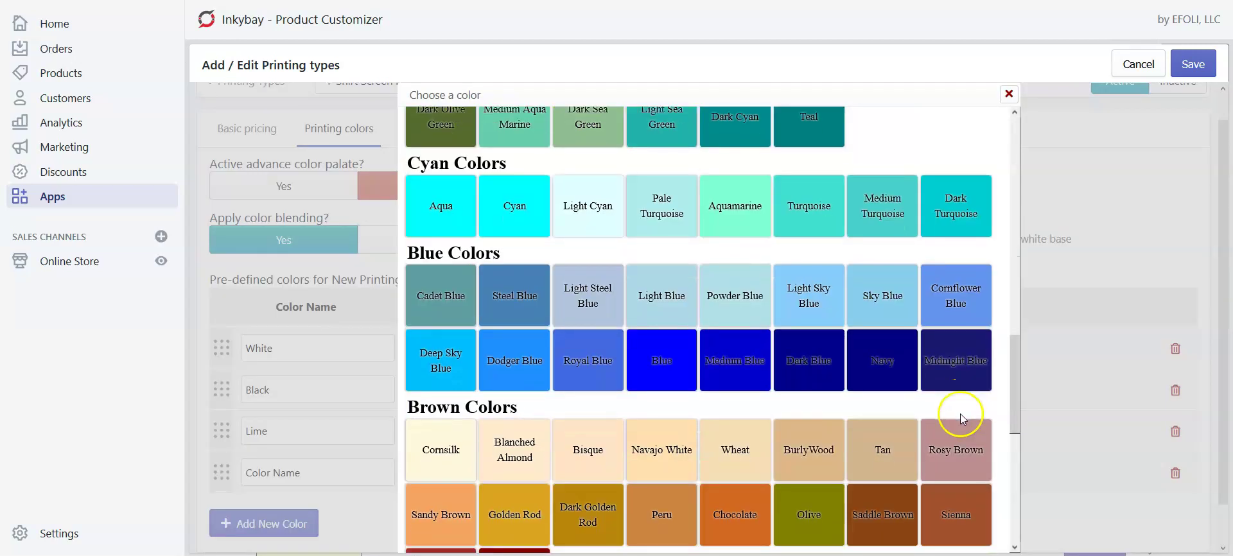
{"action": "left_click", "coordinate": [565, 440]}
Add a further pre-defined printing color and choose Sandy Brown from the brown colors for it.
{"action": "left_click", "coordinate": [272, 524]}
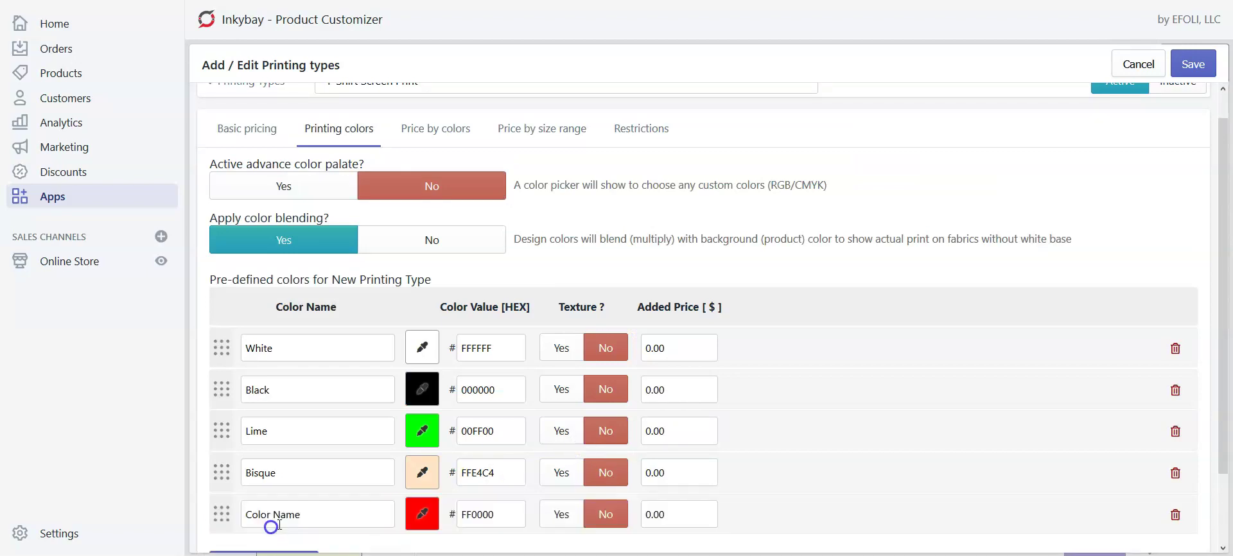
{"action": "left_click", "coordinate": [421, 516]}
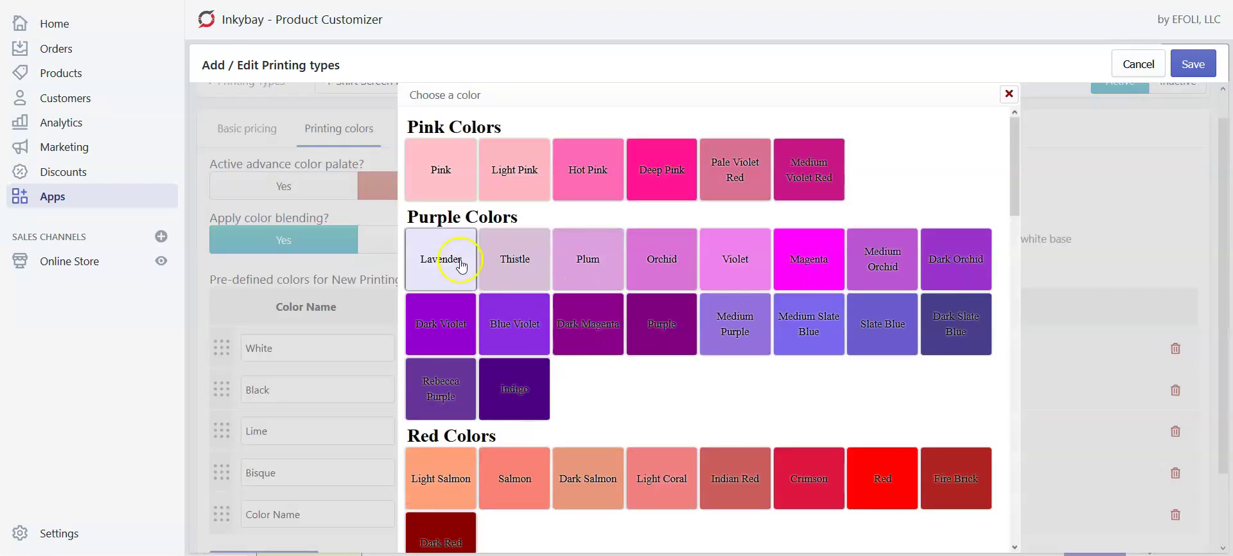
{"action": "scroll", "coordinate": [476, 307], "scroll_direction": "down", "scroll_amount": 15}
{"action": "scroll", "coordinate": [476, 307], "scroll_direction": "down", "scroll_amount": 5}
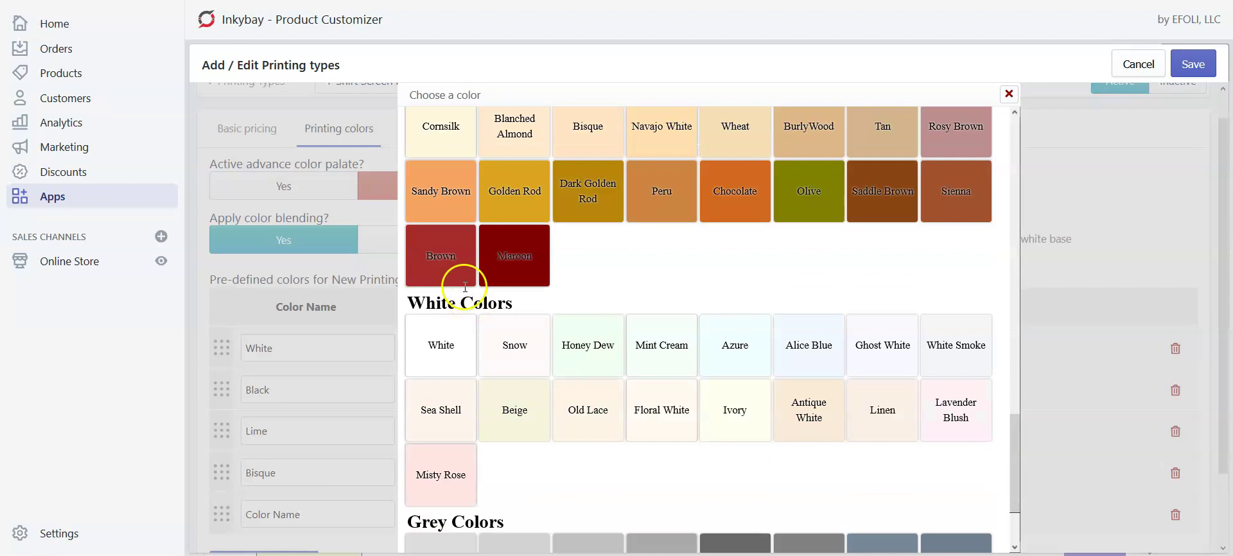
{"action": "left_click", "coordinate": [441, 187]}
{"action": "scroll", "coordinate": [810, 383], "scroll_direction": "down", "scroll_amount": 1}
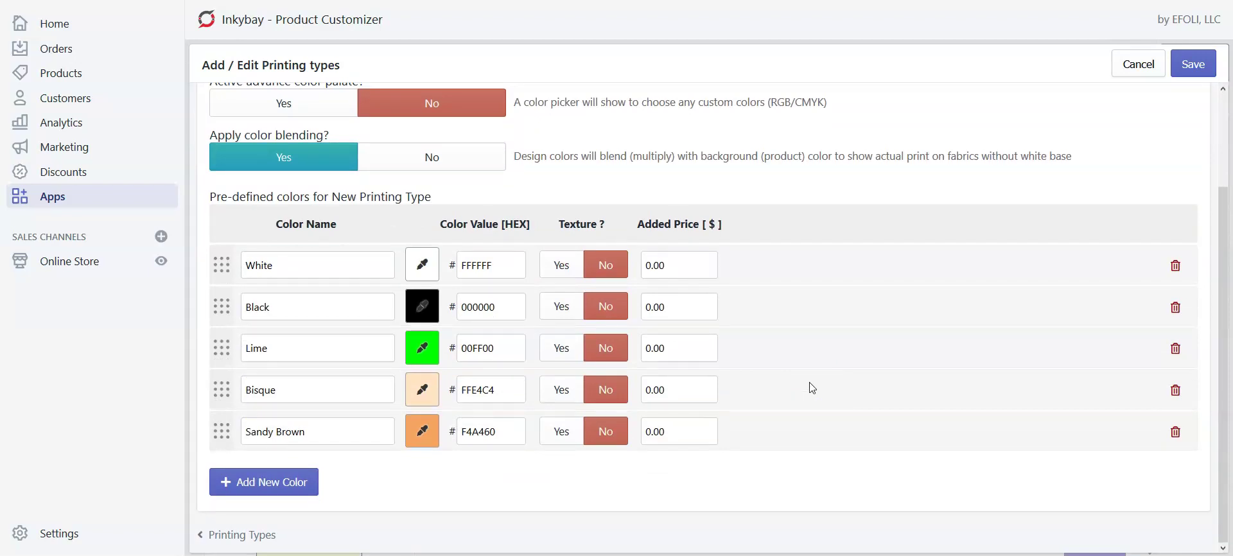
Set the added price of the Lime printing color to $1.00.
{"action": "left_click", "coordinate": [649, 347]}
{"action": "left_click", "coordinate": [649, 347]}
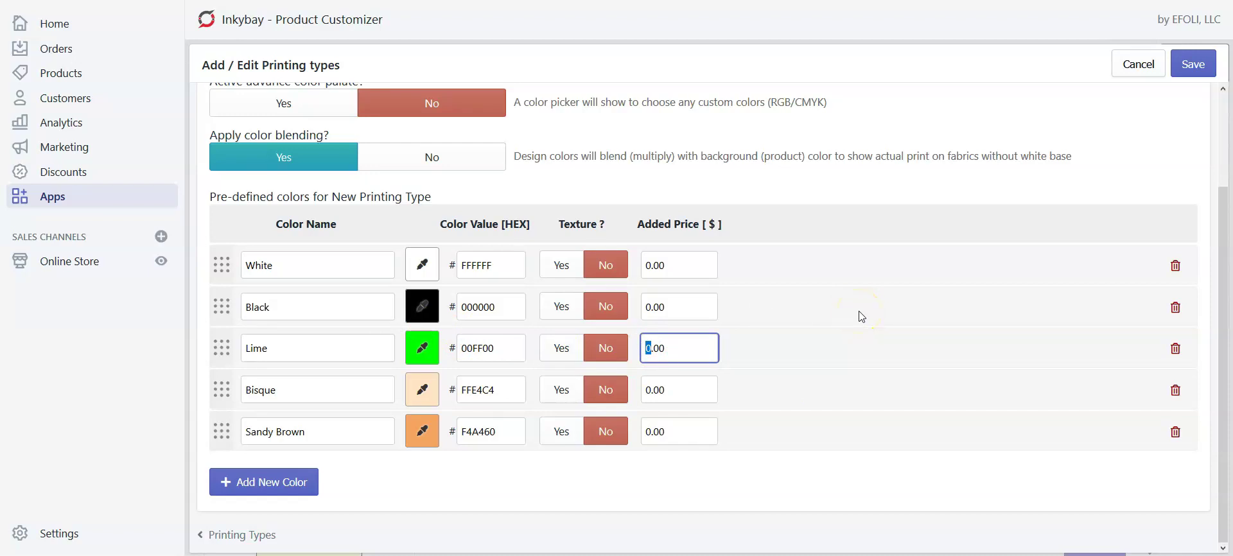
{"action": "type", "text": "1"}
{"action": "left_click", "coordinate": [805, 238]}
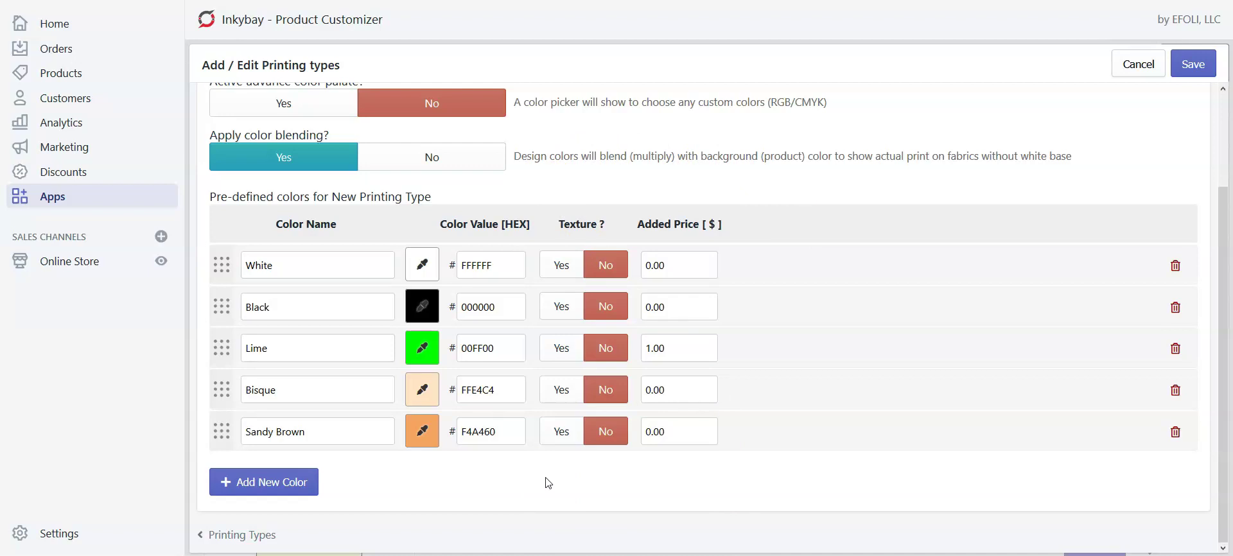
Add a new pre-defined color below Sandy Brown and make it a texture instead of a solid color.
{"action": "left_click", "coordinate": [307, 484]}
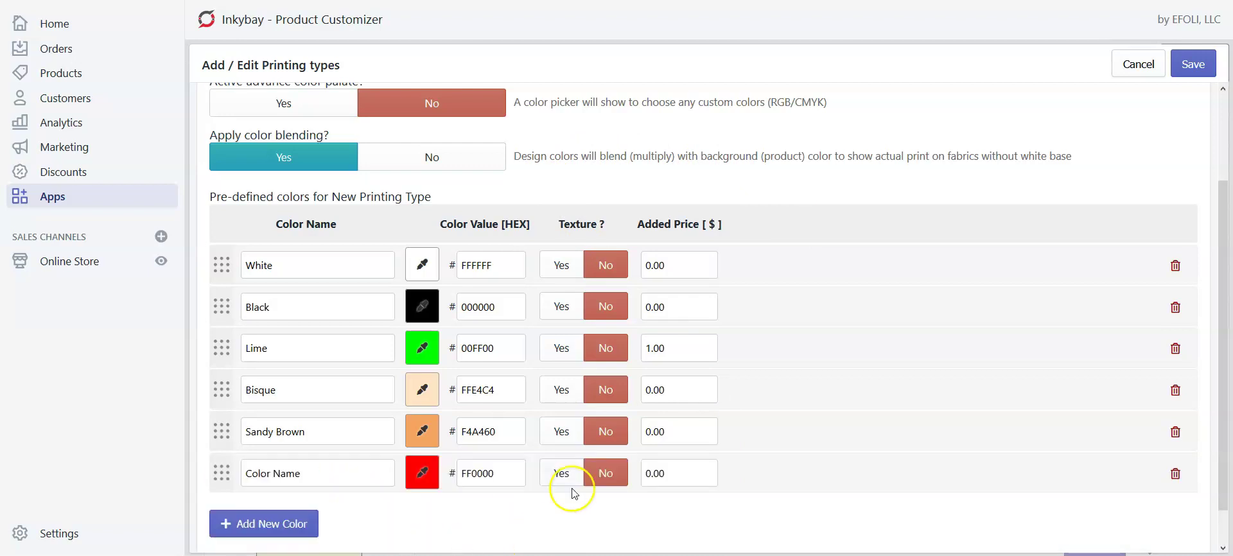
{"action": "left_click", "coordinate": [561, 476]}
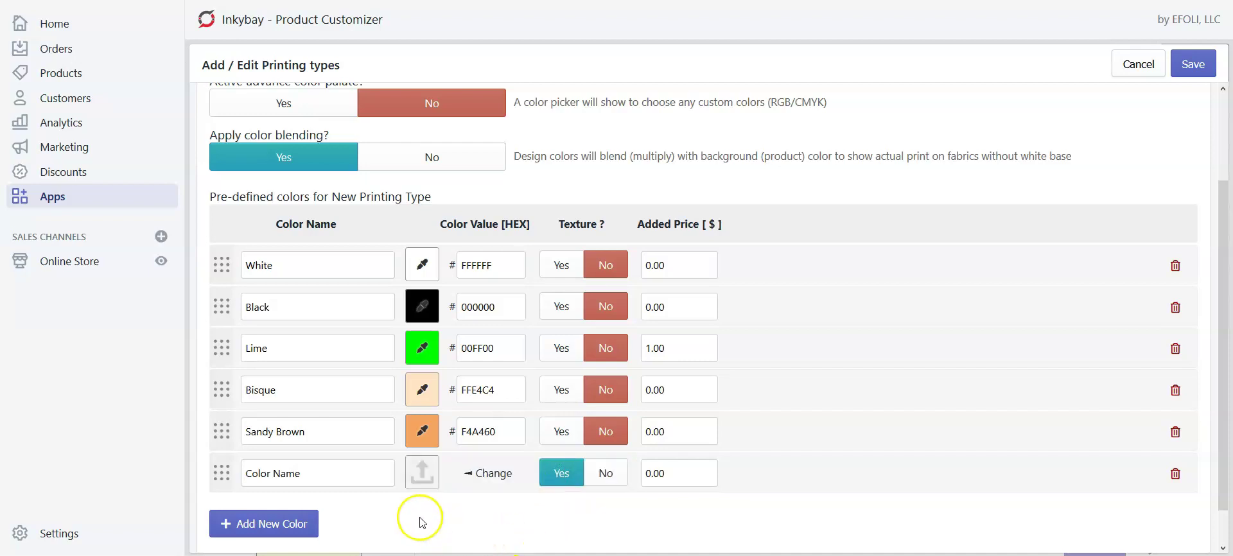
{"action": "mouse_move", "coordinate": [421, 476]}
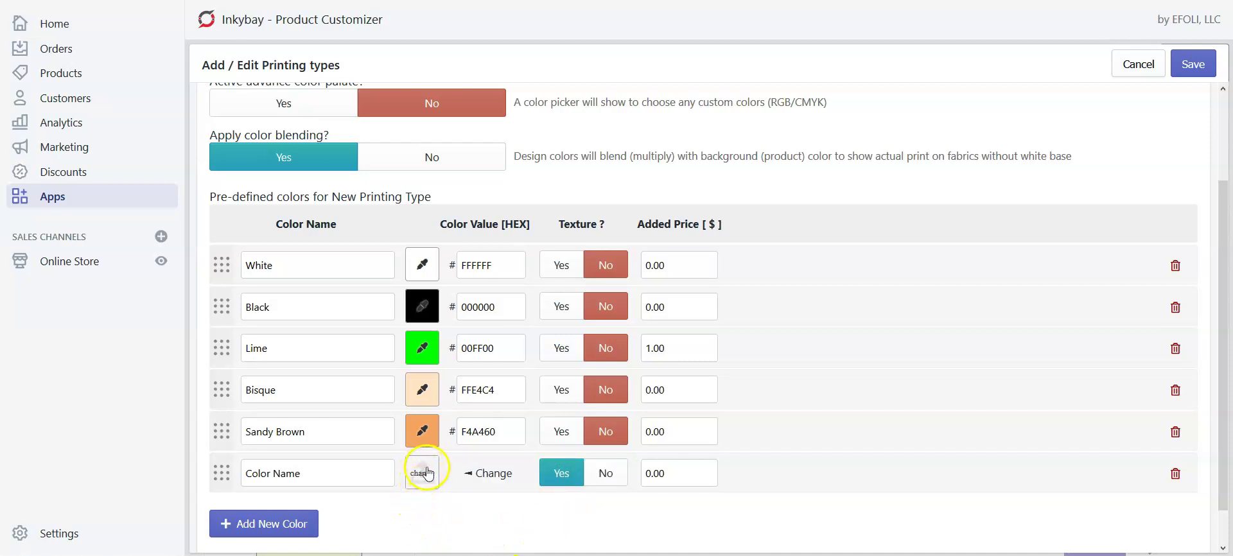
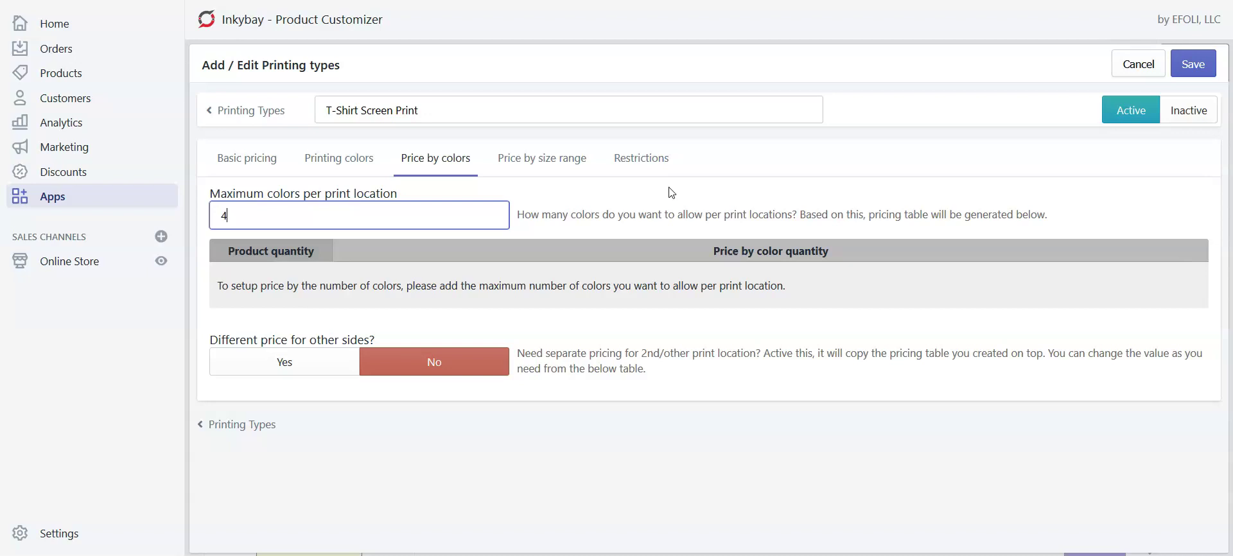
Allow a maximum of 4 colors per print location and end the first product quantity range at 10.
{"action": "left_click", "coordinate": [551, 243]}
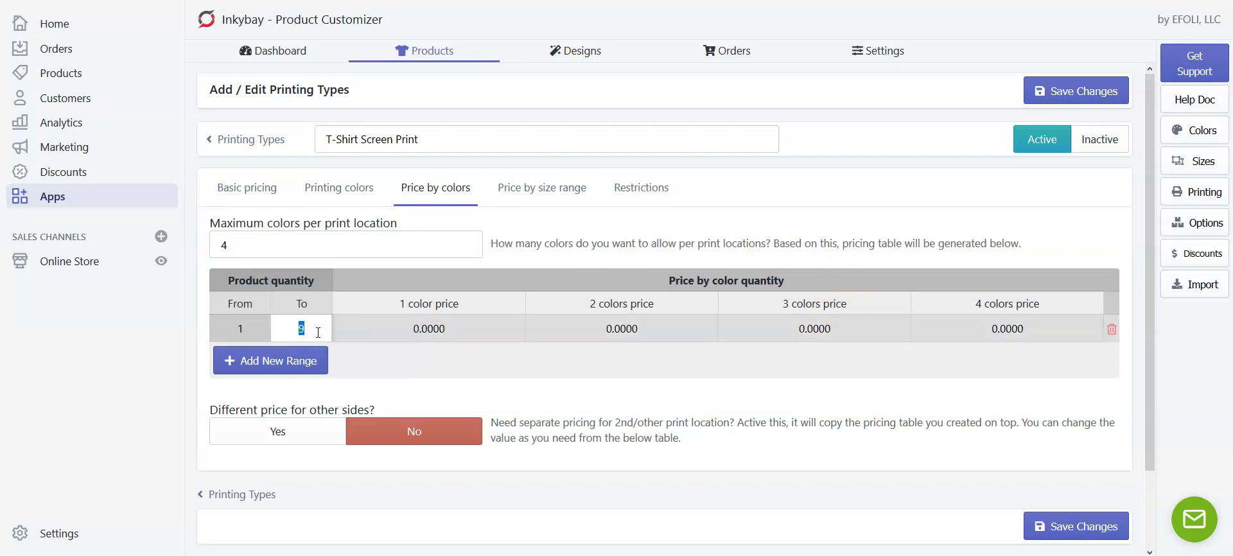
{"action": "left_click", "coordinate": [312, 325]}
Set the prices of the 1 to 10 quantity range to 1, 2, 3 and 4 for one, two, three and four colors.
{"action": "left_click", "coordinate": [411, 326]}
{"action": "left_click_drag", "start_coordinate": [412, 326], "coordinate": [419, 328]}
{"action": "type", "text": "1"}
{"action": "left_click", "coordinate": [609, 328]}
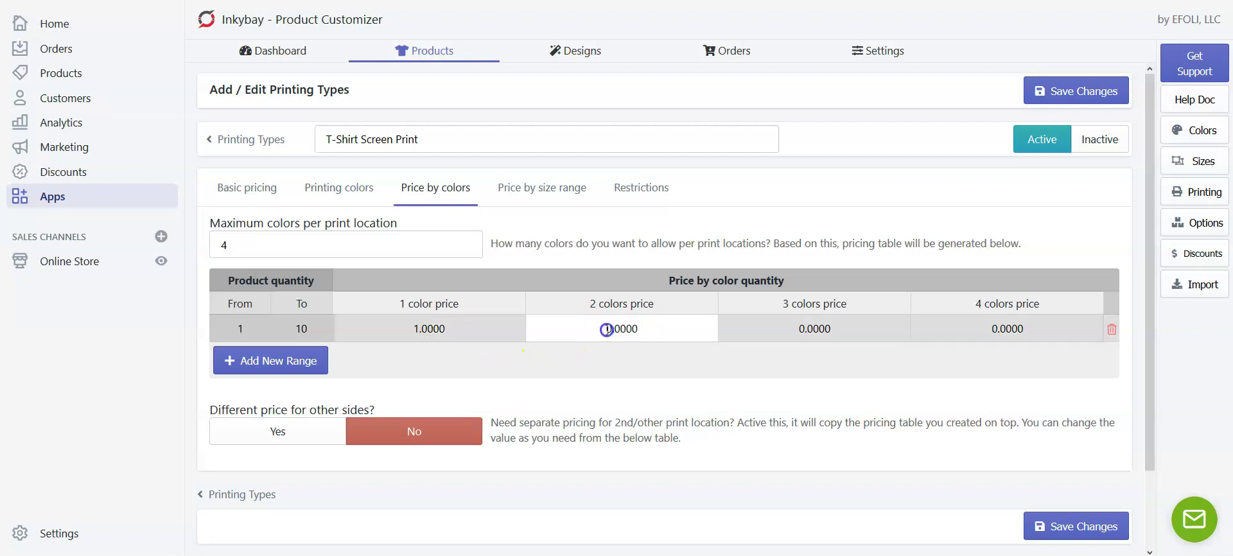
{"action": "left_click_drag", "start_coordinate": [608, 328], "coordinate": [612, 328]}
{"action": "type", "text": "2"}
{"action": "left_click", "coordinate": [799, 328]}
{"action": "left_click_drag", "start_coordinate": [798, 328], "coordinate": [804, 328]}
{"action": "type", "text": "3"}
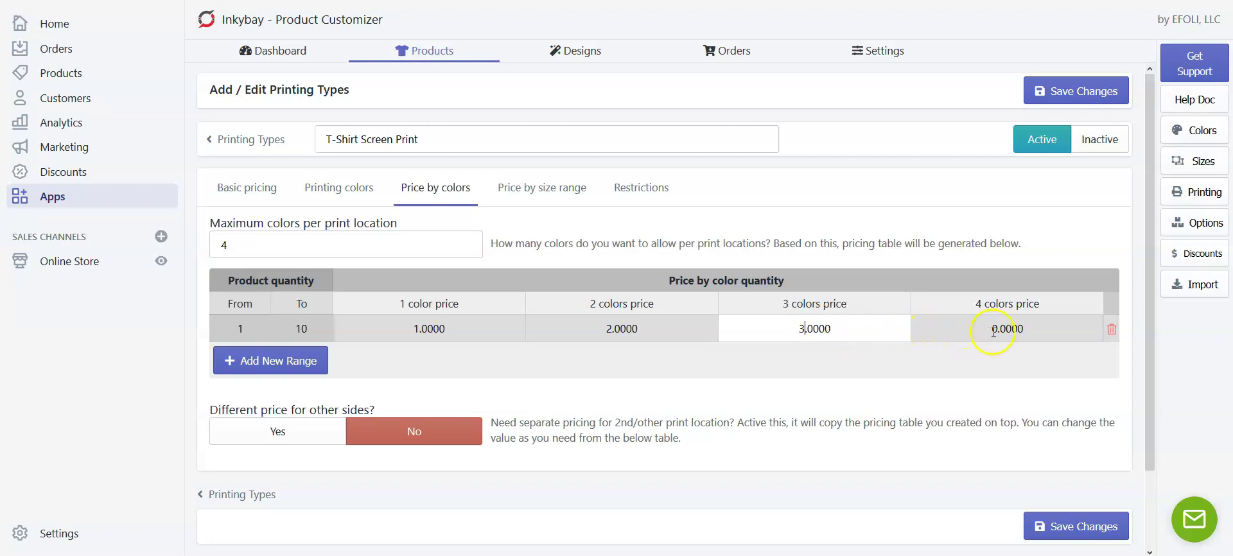
{"action": "left_click_drag", "start_coordinate": [990, 328], "coordinate": [996, 328]}
{"action": "type", "text": "4"}
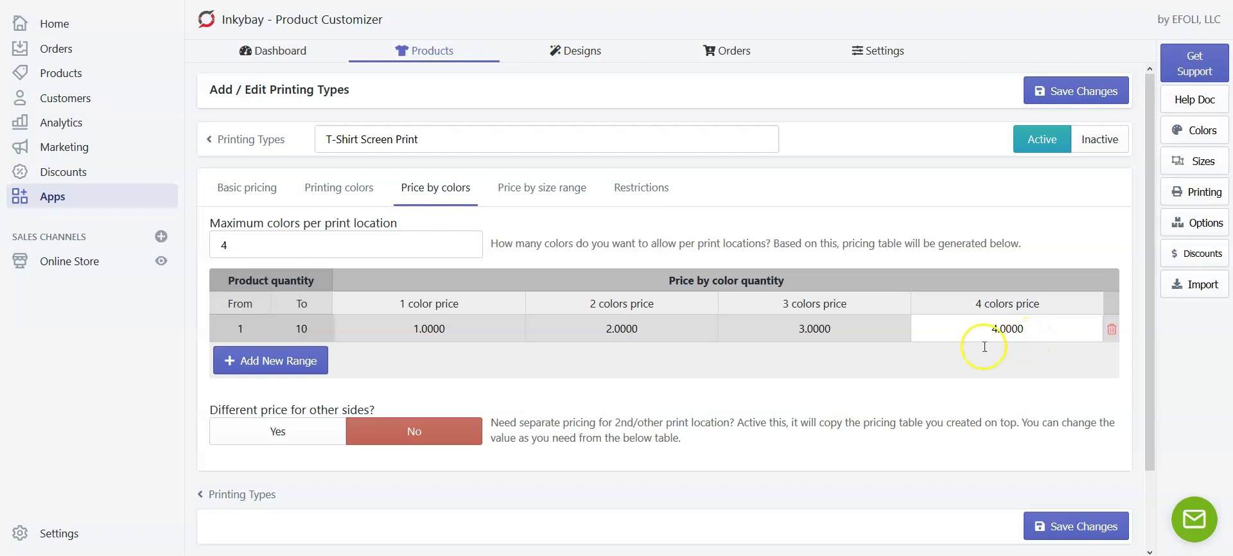
Add a second product quantity range from 11 to 20 to the price by colors table.
{"action": "left_click", "coordinate": [311, 362]}
{"action": "double_click", "coordinate": [314, 358]}
{"action": "type", "text": "20"}
{"action": "left_click", "coordinate": [395, 388]}
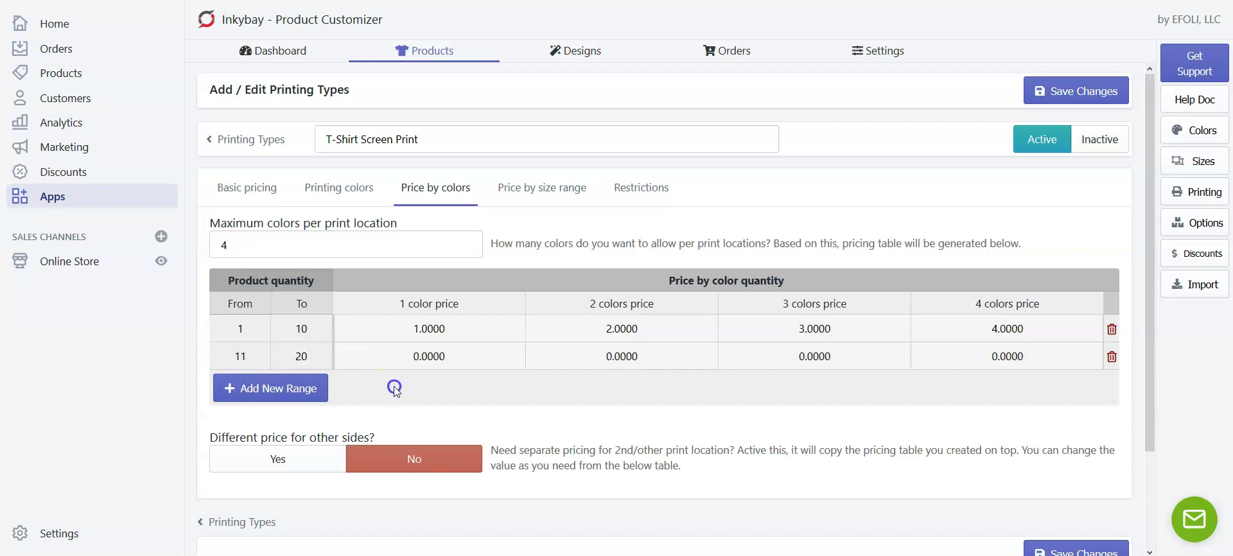
Set the one-color price to 1 and the two-color price to 2.5 for the 11 to 20 quantity range.
{"action": "left_click", "coordinate": [417, 357]}
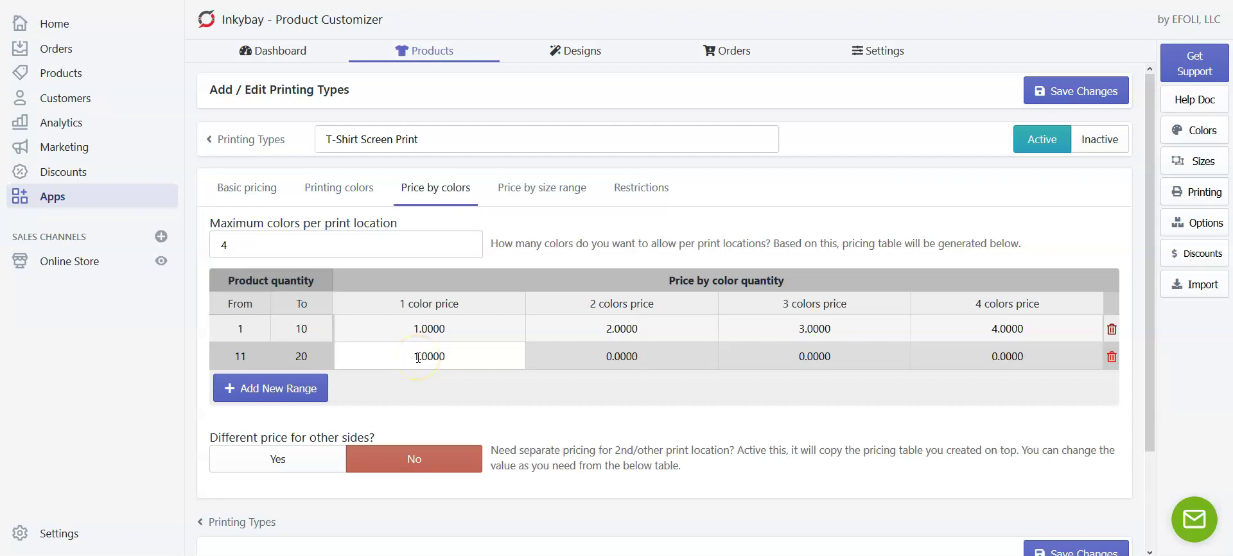
{"action": "left_click", "coordinate": [615, 357]}
{"action": "left_click_drag", "start_coordinate": [614, 356], "coordinate": [619, 356]}
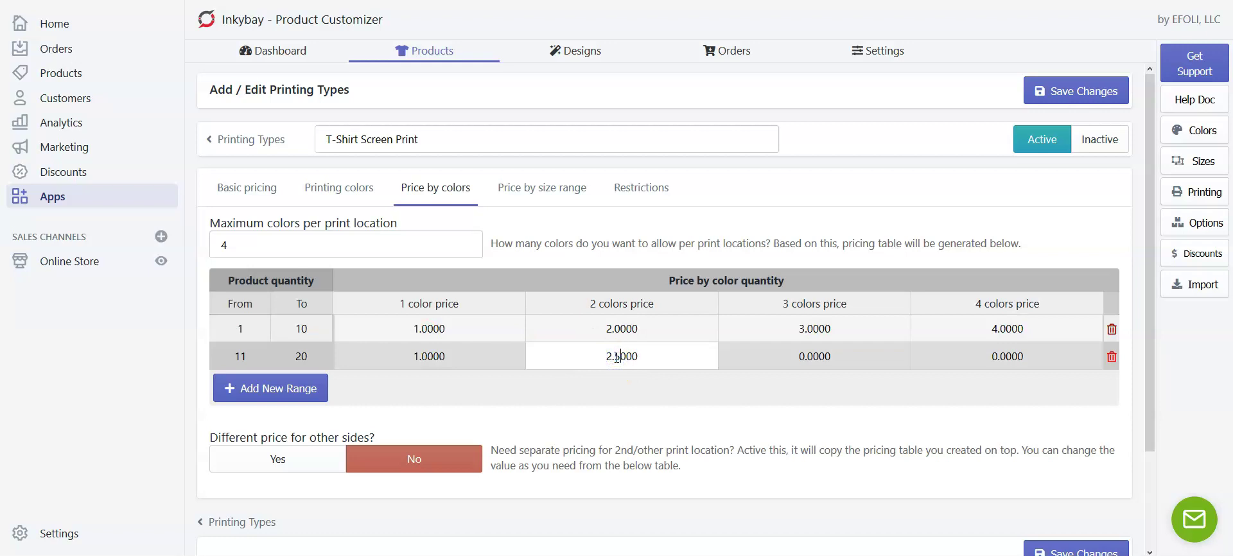
{"action": "type", "text": "5"}
Set the three-color price to 3.2 and the four-color price to 5 for the 11 to 20 quantity range.
{"action": "left_click", "coordinate": [801, 353]}
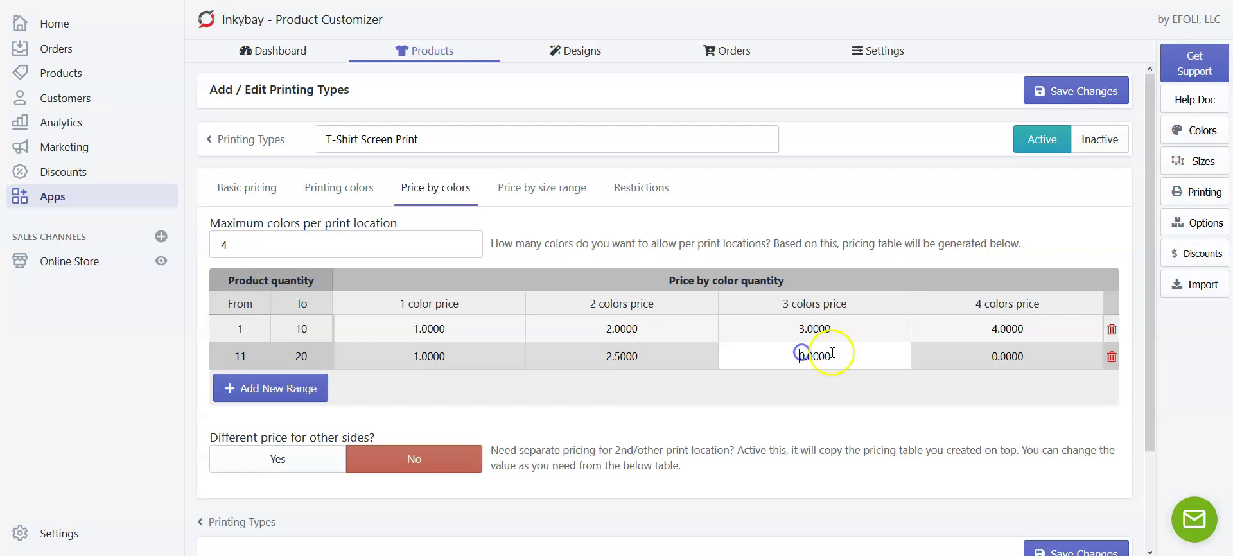
{"action": "key", "text": "shift+Right"}
{"action": "type", "text": "3"}
{"action": "left_click_drag", "start_coordinate": [809, 356], "coordinate": [813, 355]}
{"action": "type", "text": "2"}
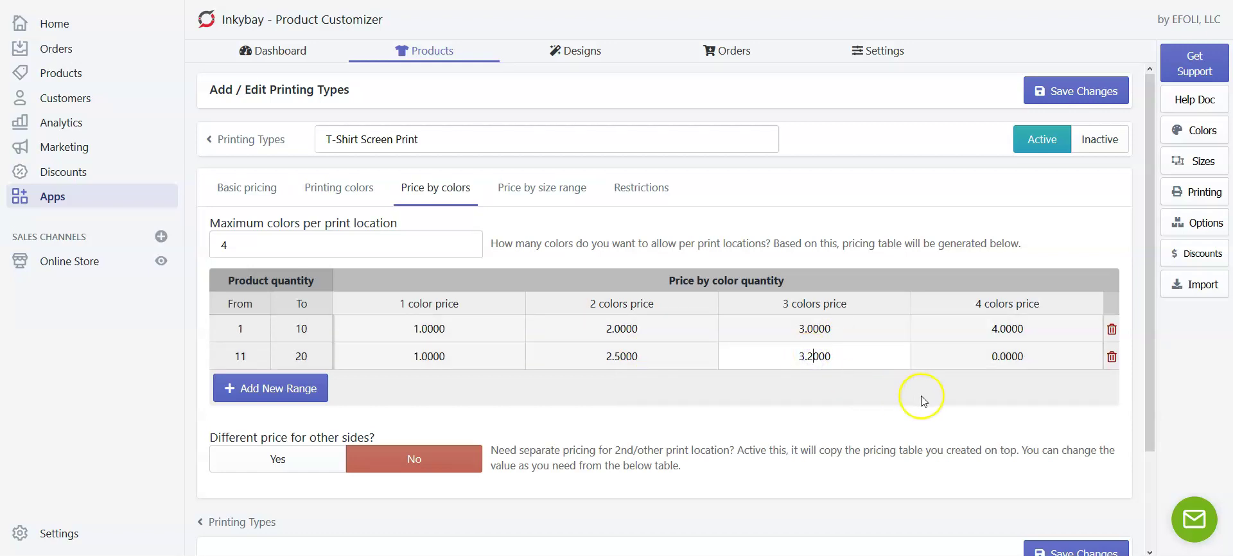
{"action": "left_click", "coordinate": [996, 354]}
{"action": "left_click", "coordinate": [994, 357]}
{"action": "key", "text": "BackSpace"}
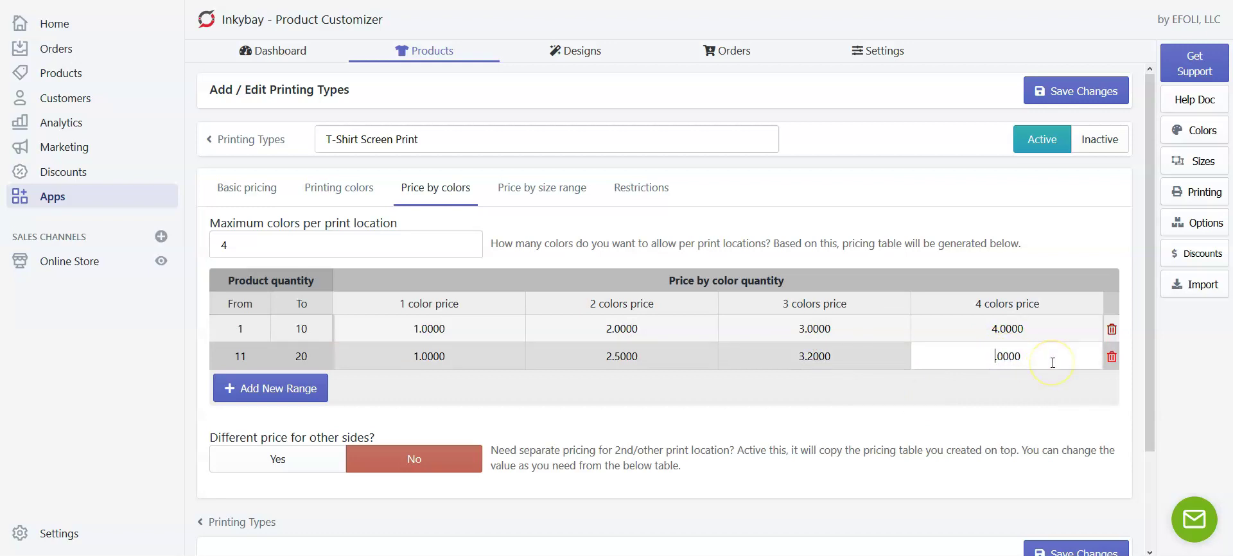
{"action": "type", "text": "5"}
{"action": "left_click", "coordinate": [822, 405]}
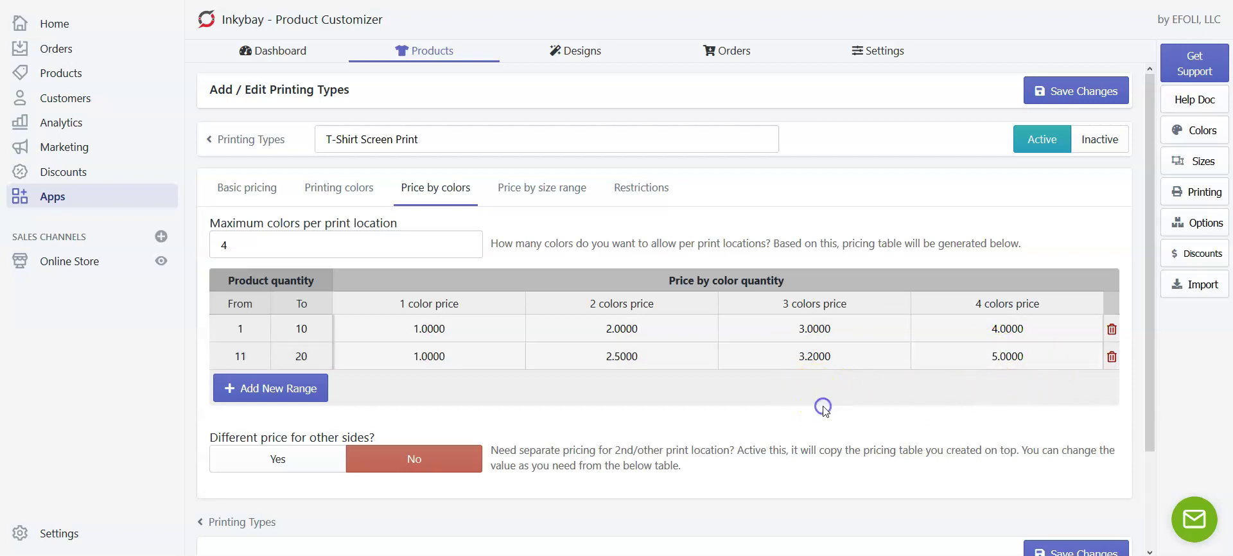
Try a different price for other sides in the price by colors settings and switch it back to No.
{"action": "scroll", "coordinate": [825, 411], "scroll_direction": "down", "scroll_amount": 2}
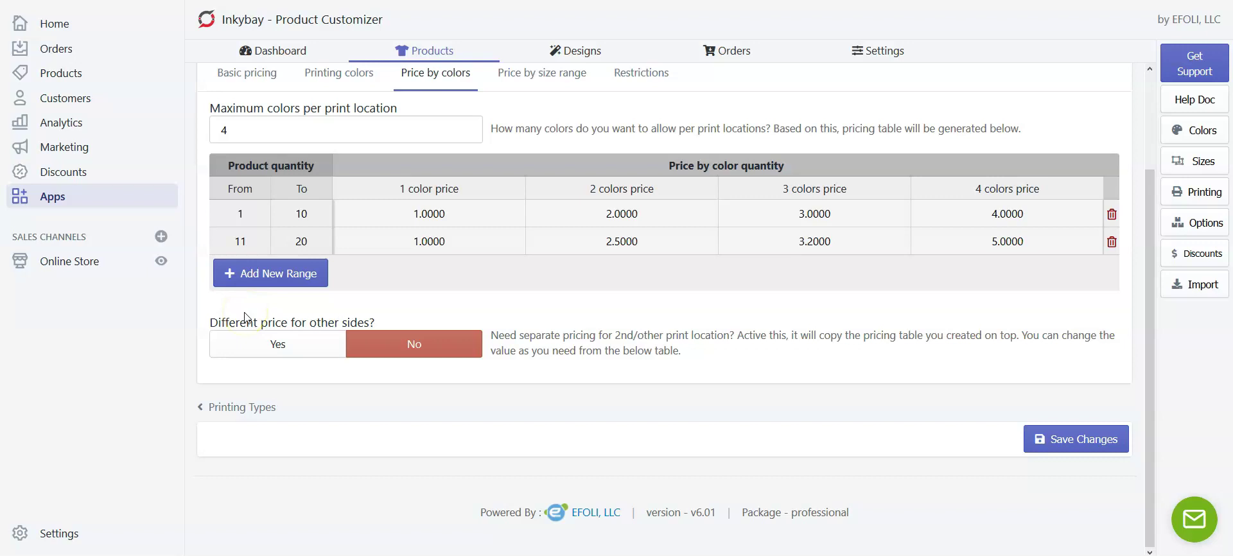
{"action": "left_click", "coordinate": [280, 346]}
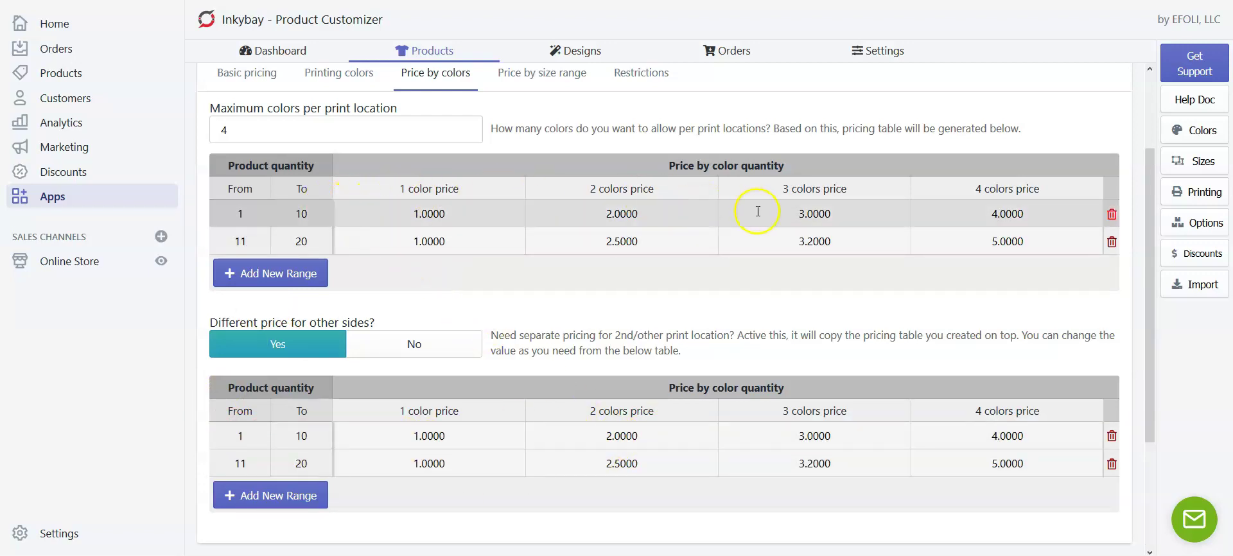
{"action": "left_click", "coordinate": [415, 436]}
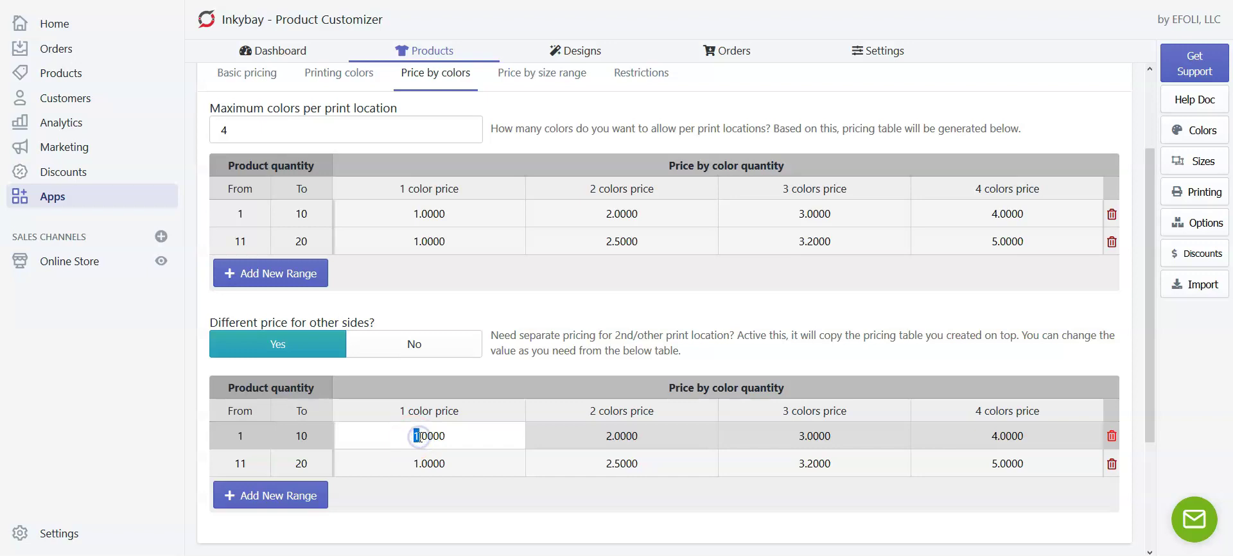
{"action": "left_click", "coordinate": [578, 339]}
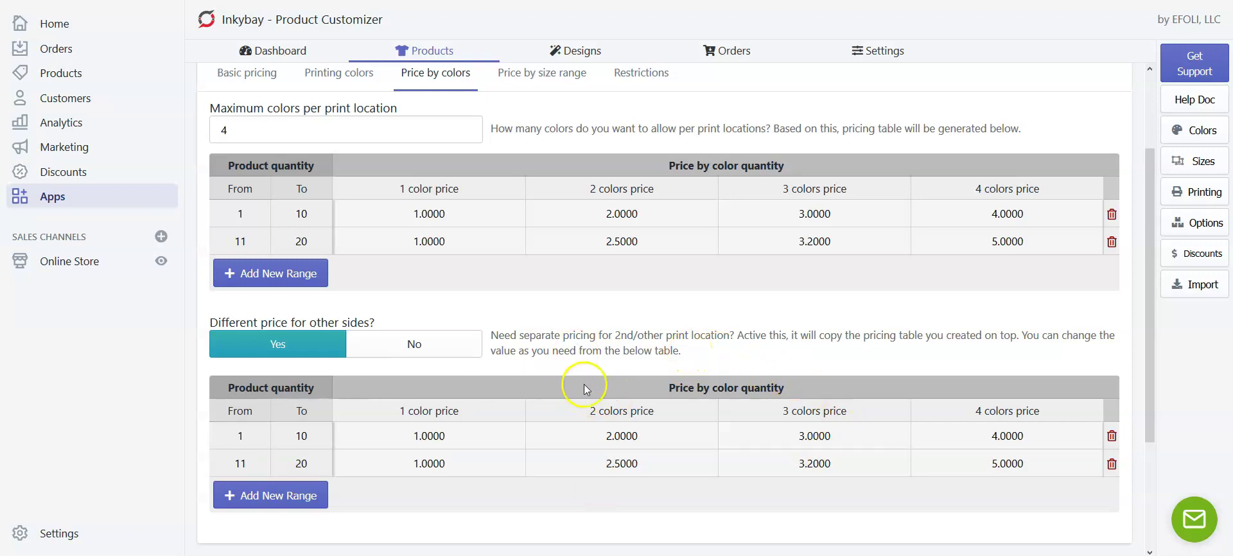
{"action": "left_click", "coordinate": [419, 345]}
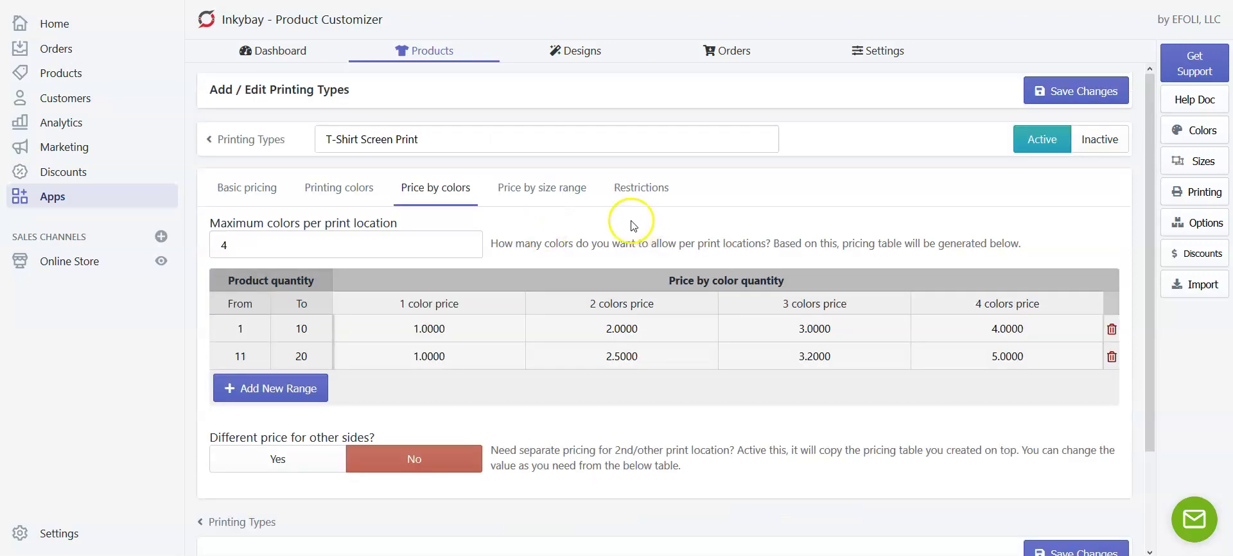
Add a first size range to the price by size range table and end its first product quantity range at 10.
{"action": "left_click", "coordinate": [538, 198]}
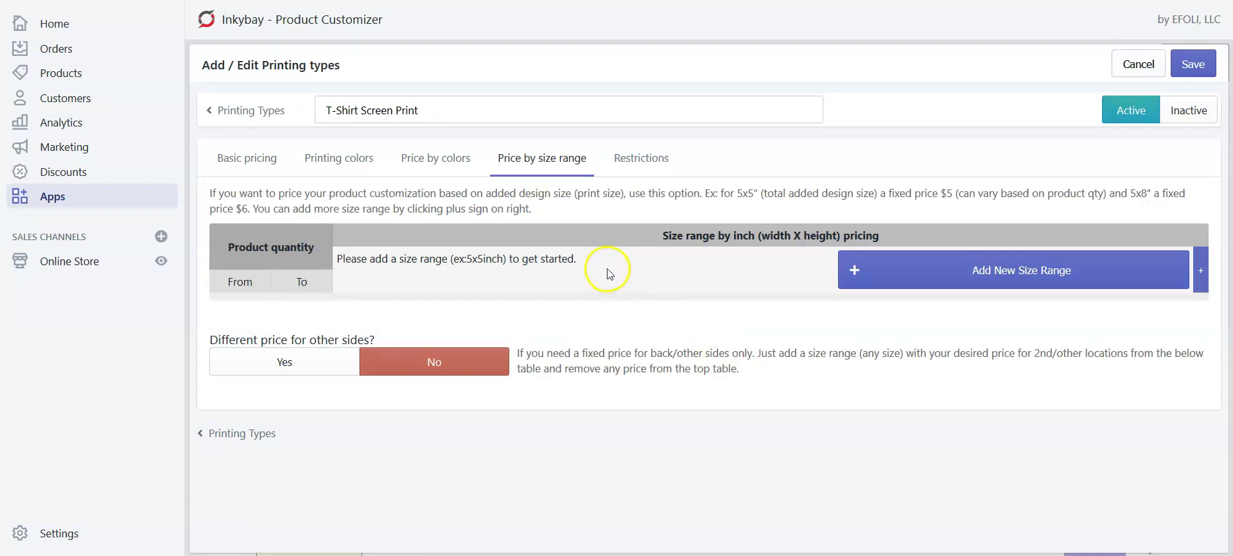
{"action": "left_click", "coordinate": [955, 271]}
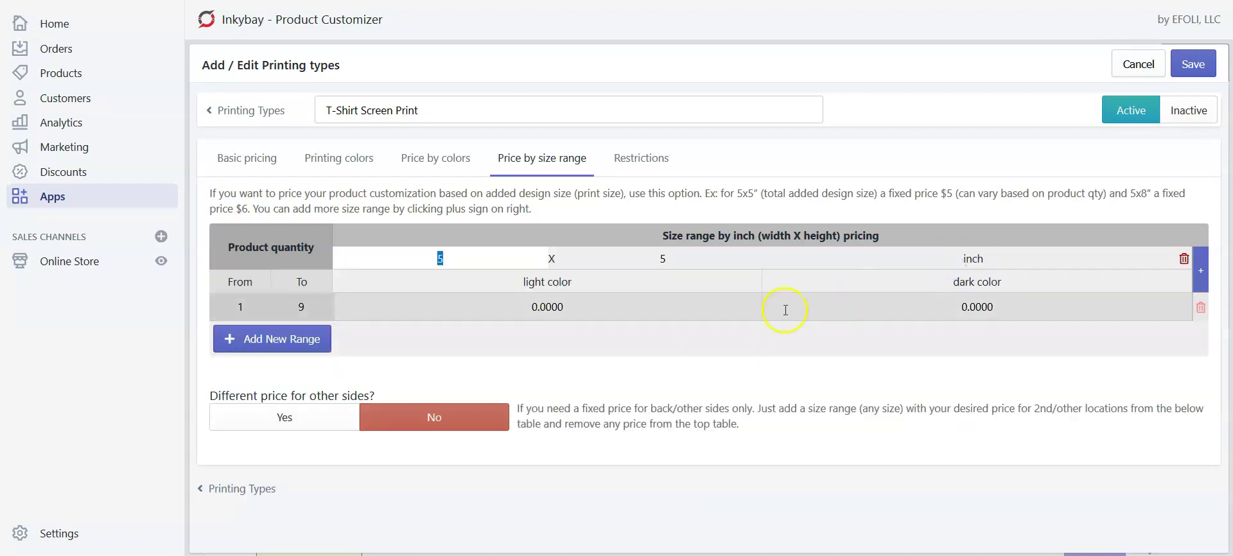
{"action": "double_click", "coordinate": [458, 264]}
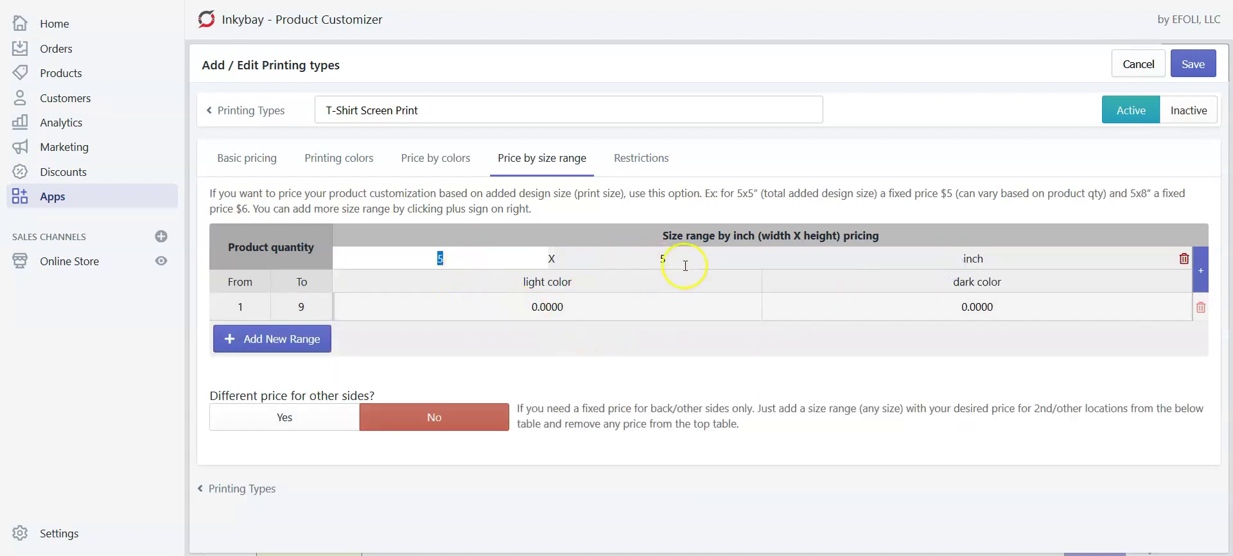
{"action": "left_click", "coordinate": [574, 350]}
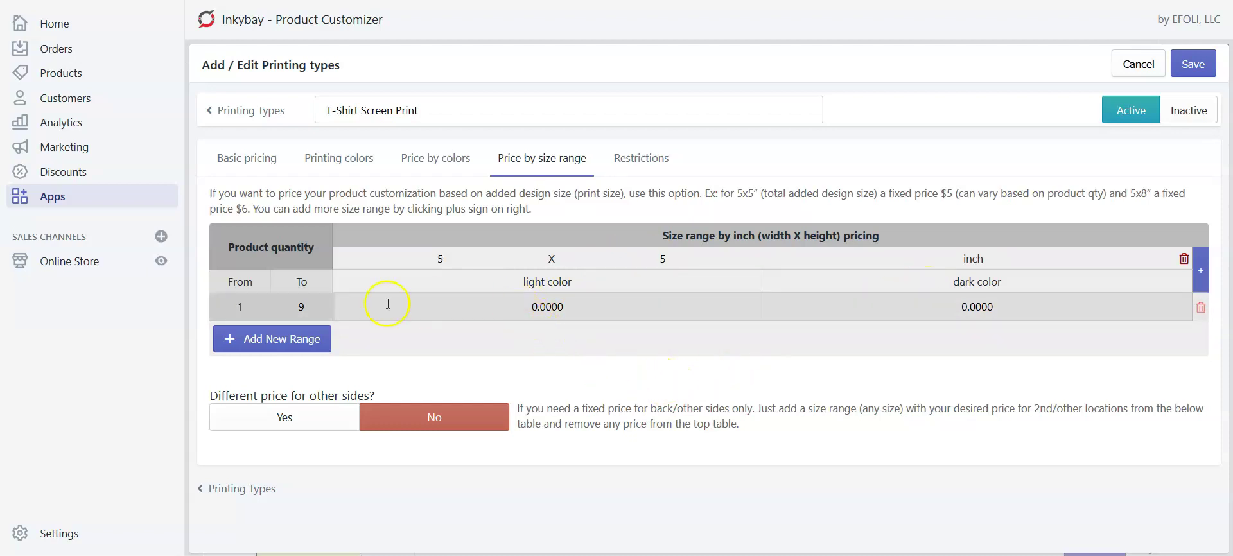
{"action": "left_click", "coordinate": [301, 306]}
{"action": "type", "text": "10"}
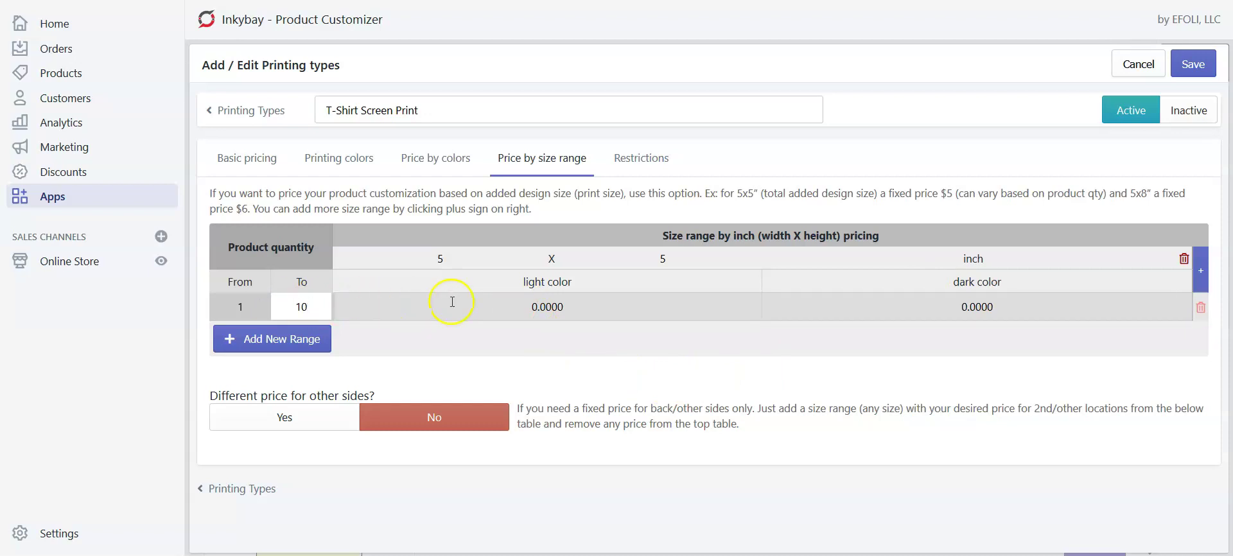
Set the size-based prices of the 1 to 10 quantity range to 1 for light color and 2 for dark color.
{"action": "left_click", "coordinate": [534, 306]}
{"action": "type", "text": "1"}
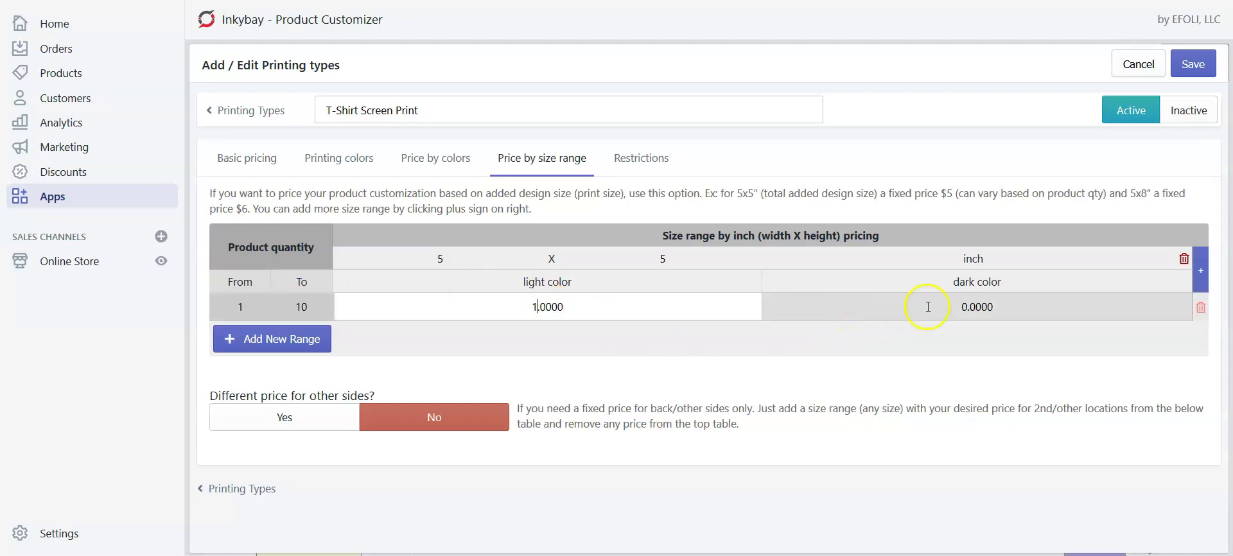
{"action": "left_click", "coordinate": [958, 307]}
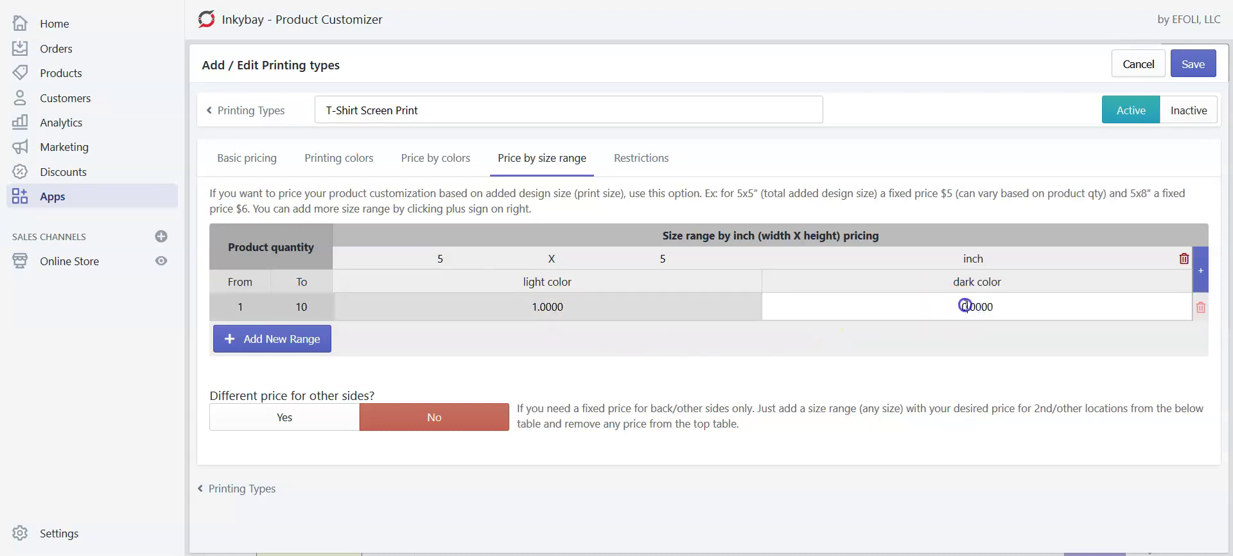
{"action": "key", "text": "BackSpace"}
{"action": "type", "text": "2"}
{"action": "left_click", "coordinate": [958, 369]}
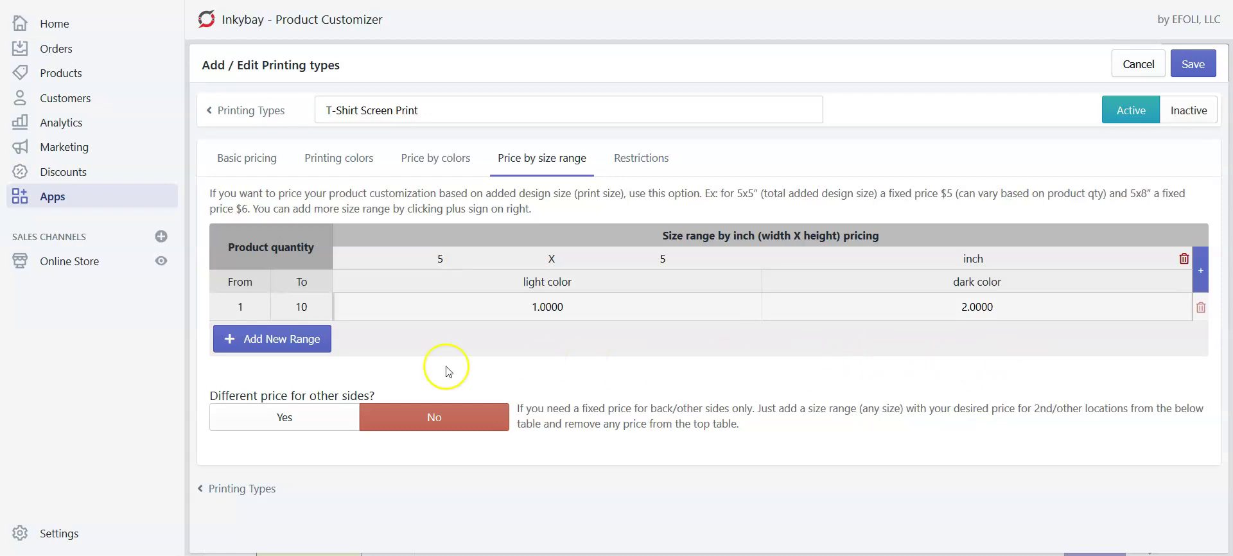
Add a quantity range from 11 to 21 priced at 2 for light color and 3 for dark color.
{"action": "left_click", "coordinate": [272, 340]}
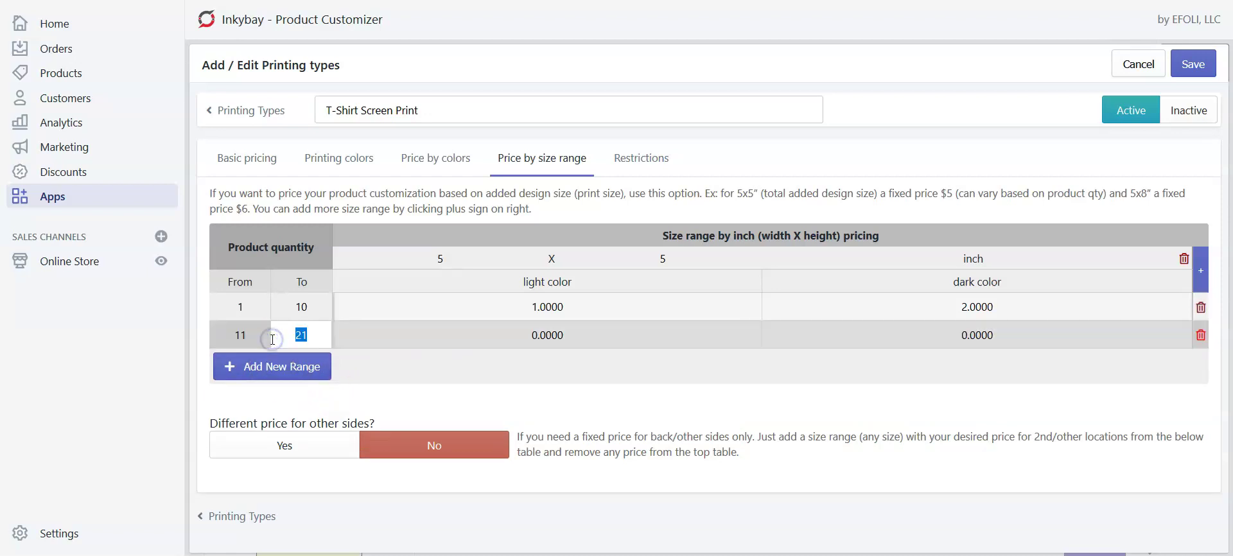
{"action": "left_click", "coordinate": [534, 332]}
{"action": "left_click", "coordinate": [580, 334]}
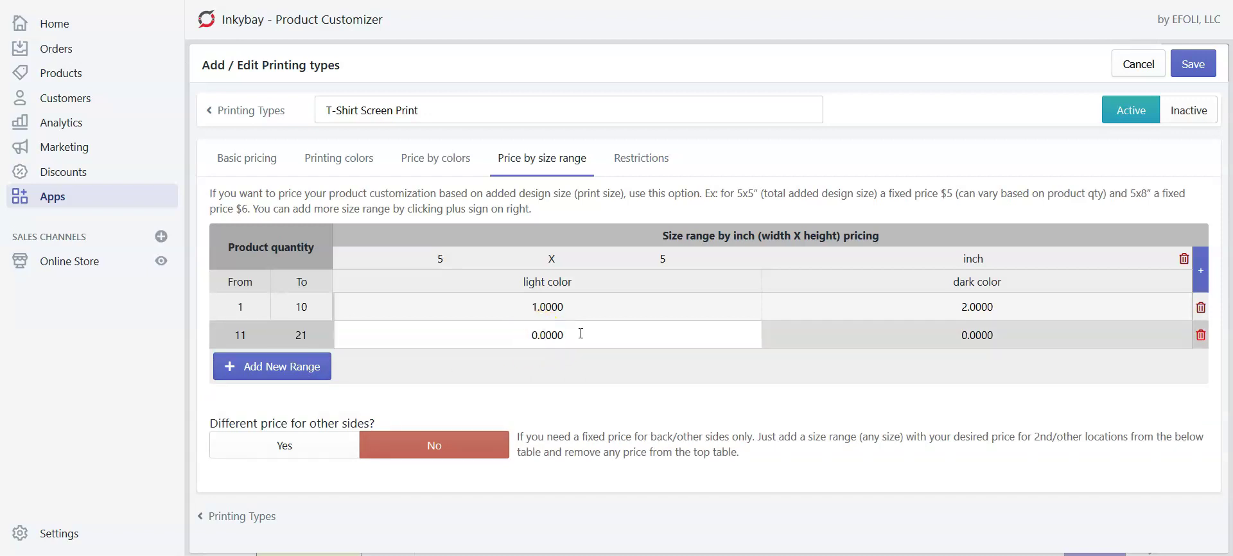
{"action": "key", "text": "Home"}
{"action": "key", "text": "Delete"}
{"action": "type", "text": "2"}
{"action": "left_click", "coordinate": [966, 335]}
{"action": "left_click", "coordinate": [965, 335]}
{"action": "key", "text": "Delete"}
{"action": "type", "text": "3"}
{"action": "left_click", "coordinate": [1044, 384]}
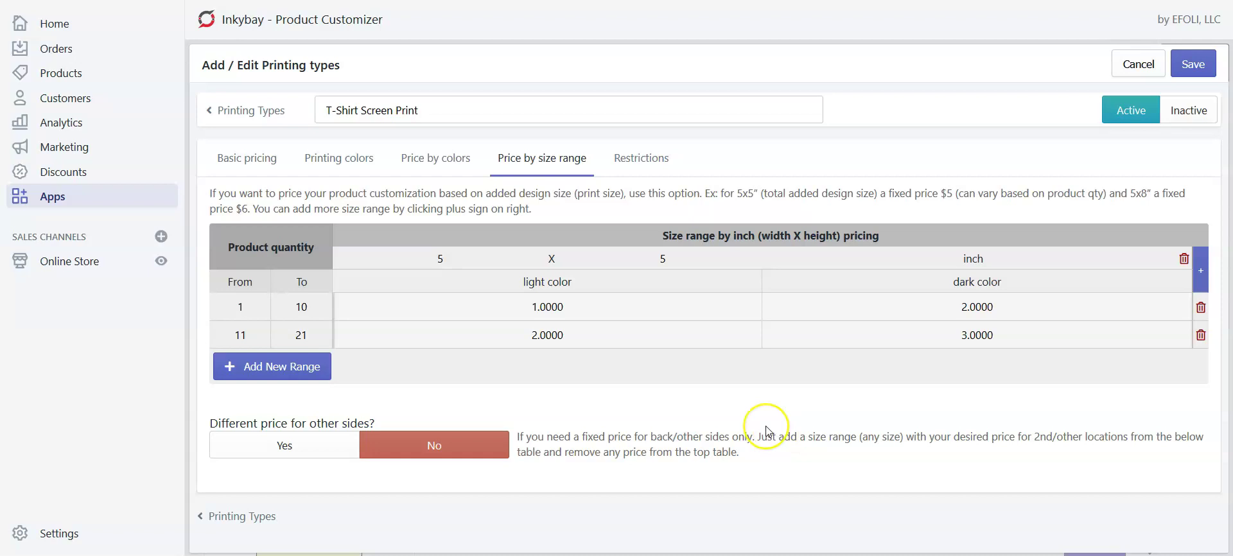
Change the size range's width and height to 10 x 10 inches.
{"action": "left_click", "coordinate": [657, 265]}
{"action": "left_click", "coordinate": [656, 259]}
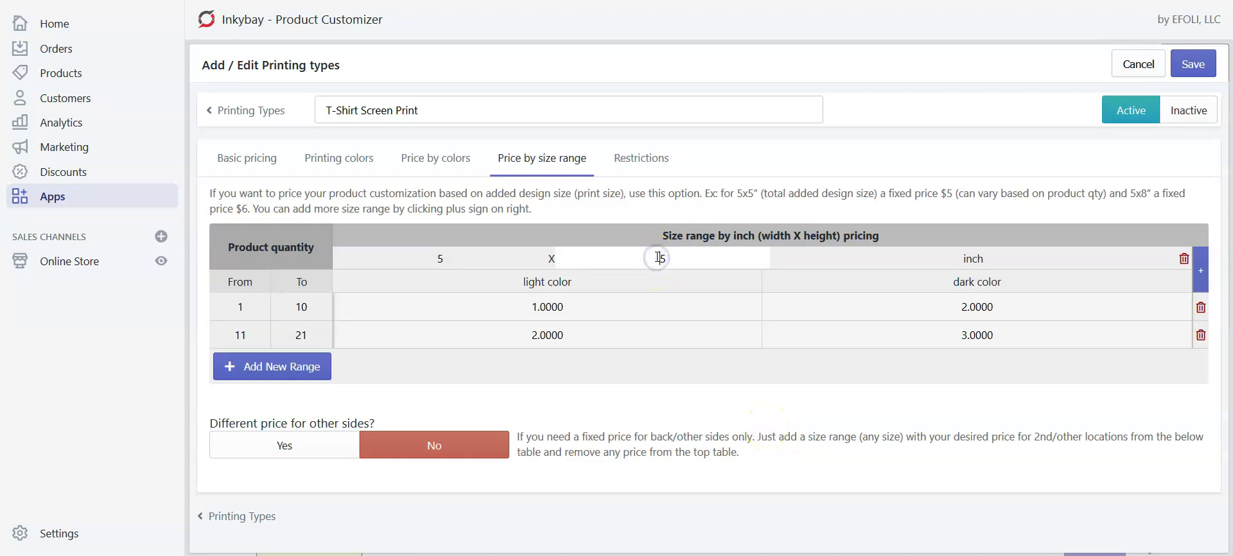
{"action": "type", "text": "10"}
{"action": "left_click", "coordinate": [457, 260]}
{"action": "left_click_drag", "start_coordinate": [463, 260], "coordinate": [360, 260]}
{"action": "type", "text": "10"}
{"action": "left_click", "coordinate": [899, 461]}
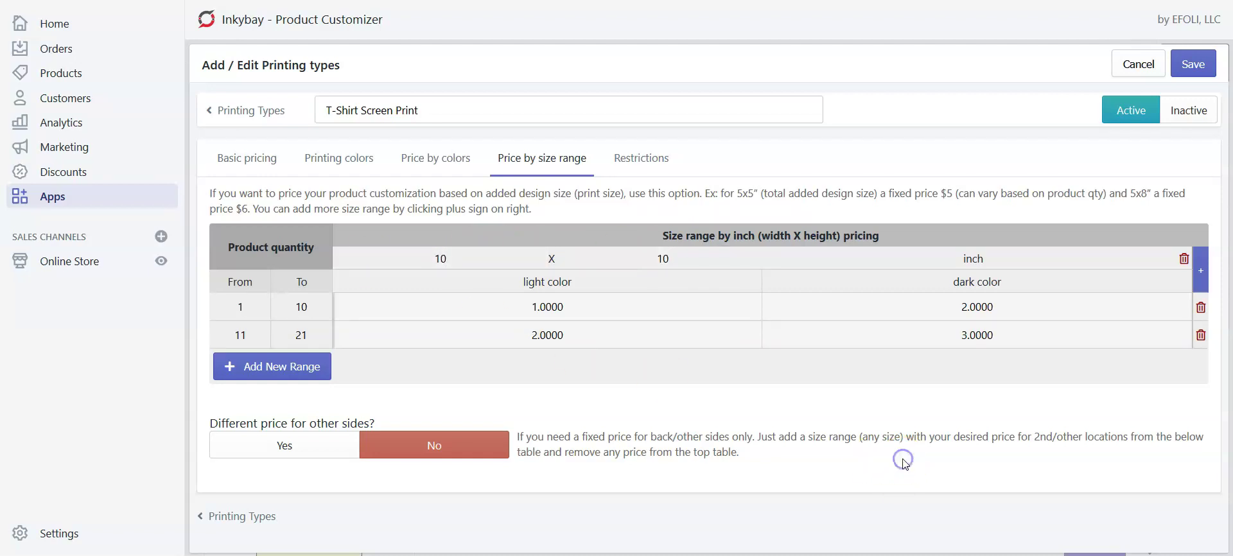
Try adding a second size range of 20 x 20 inches and delete it again.
{"action": "left_click", "coordinate": [1204, 276]}
{"action": "left_click", "coordinate": [1204, 276]}
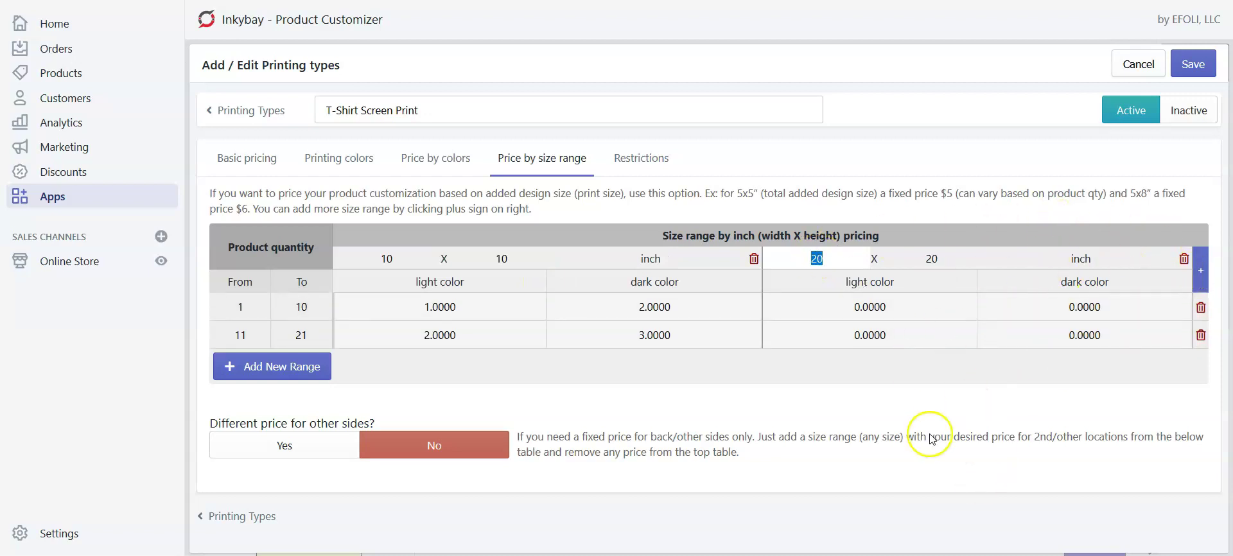
{"action": "left_click", "coordinate": [1184, 259]}
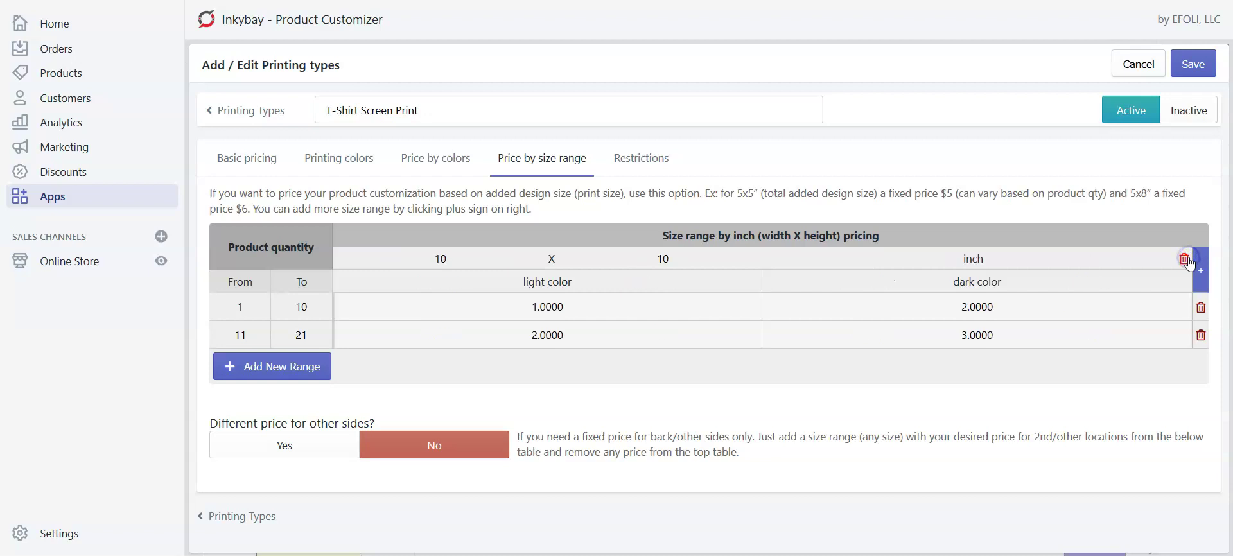
Set the minimum product quantity to 2 in the printing type's restrictions.
{"action": "left_click", "coordinate": [643, 163]}
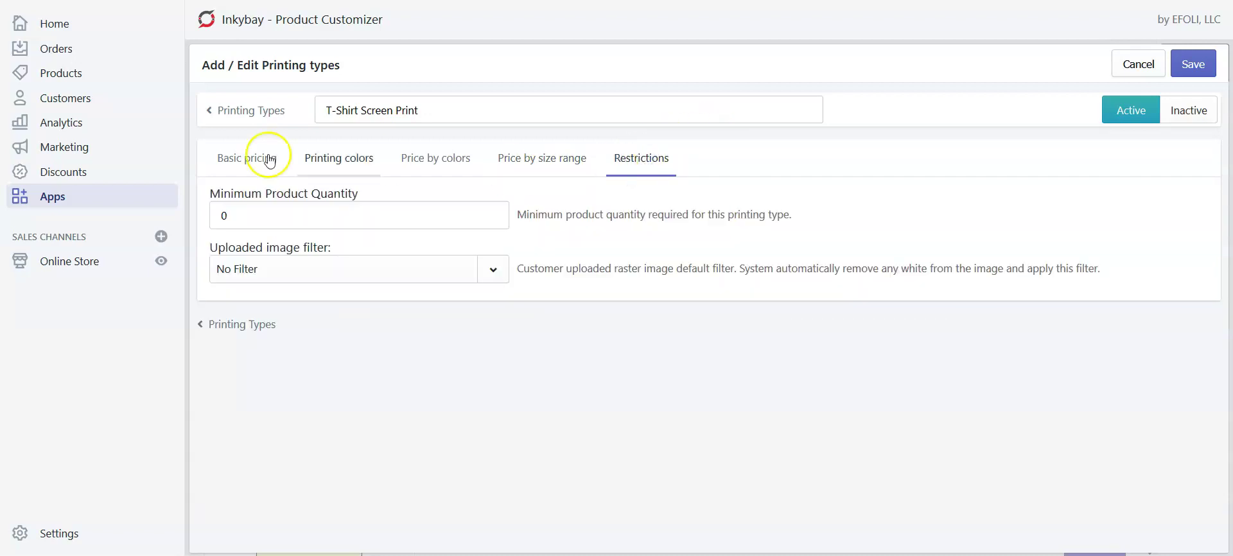
{"action": "left_click", "coordinate": [241, 213]}
{"action": "left_click_drag", "start_coordinate": [240, 214], "coordinate": [190, 218]}
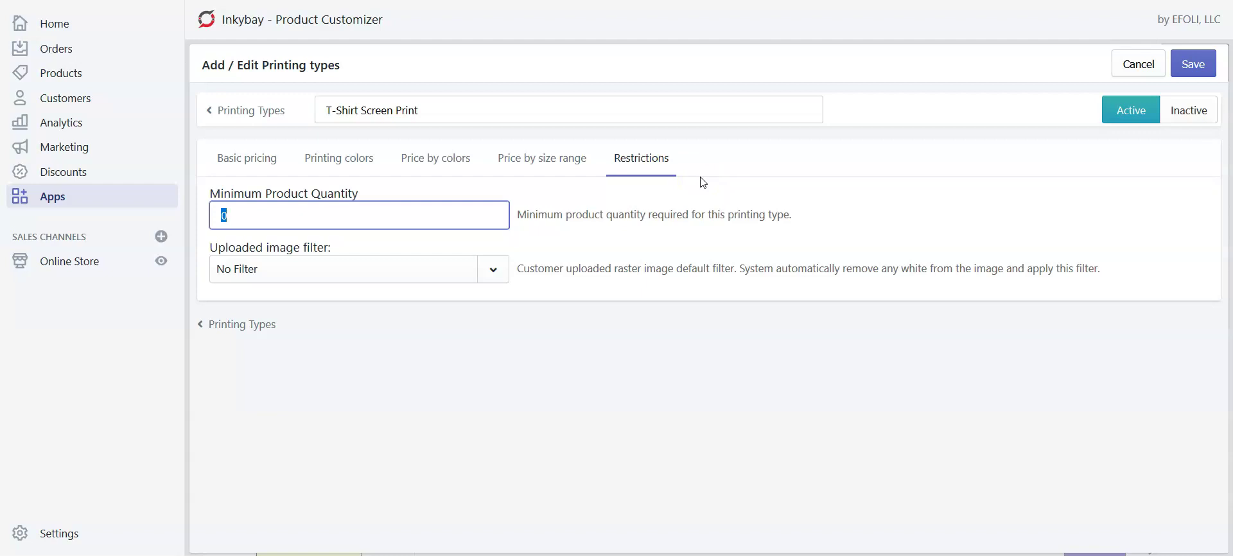
{"action": "type", "text": "2"}
{"action": "left_click", "coordinate": [722, 204]}
{"action": "left_click", "coordinate": [586, 257]}
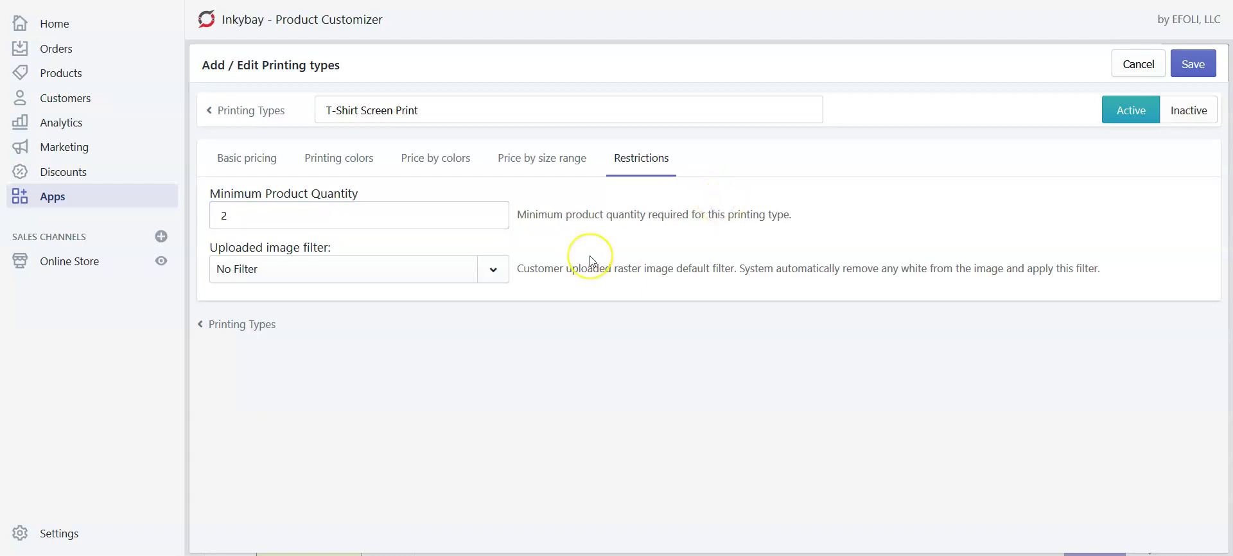
{"action": "left_click", "coordinate": [586, 259]}
Check the uploaded image filter options, keep No Filter, and save the T-Shirt Screen Print printing type.
{"action": "left_click", "coordinate": [491, 268]}
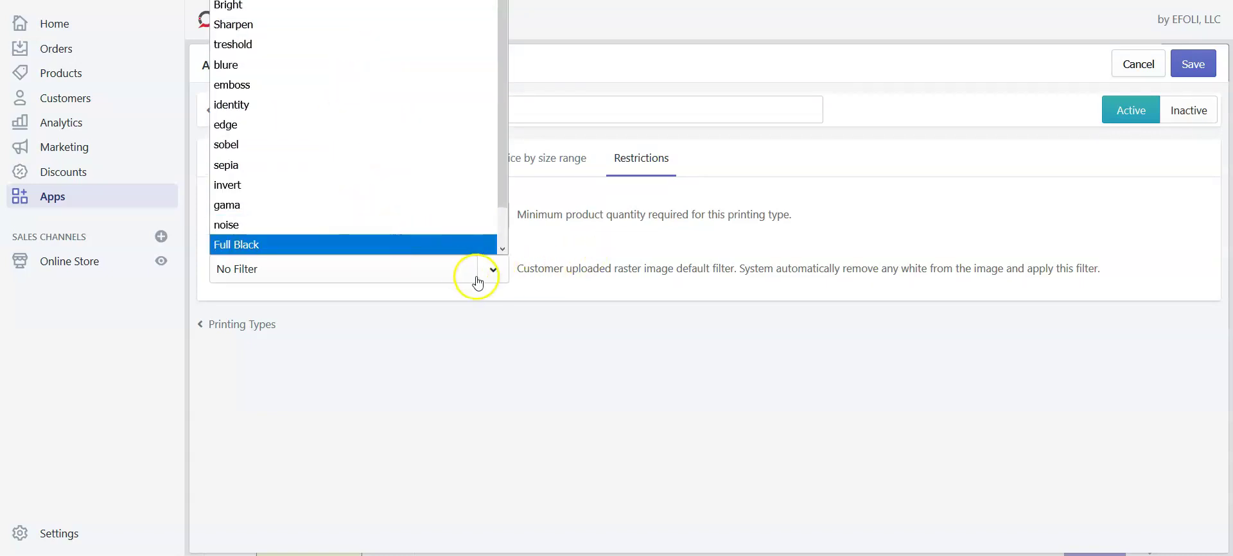
{"action": "left_click", "coordinate": [498, 276]}
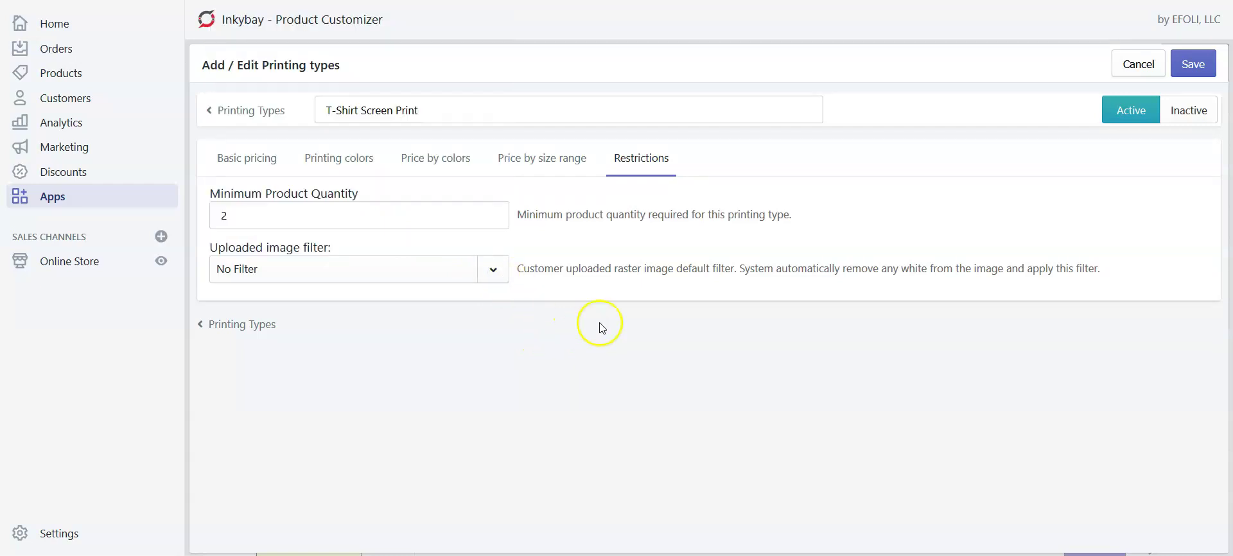
{"action": "left_click", "coordinate": [1194, 67]}
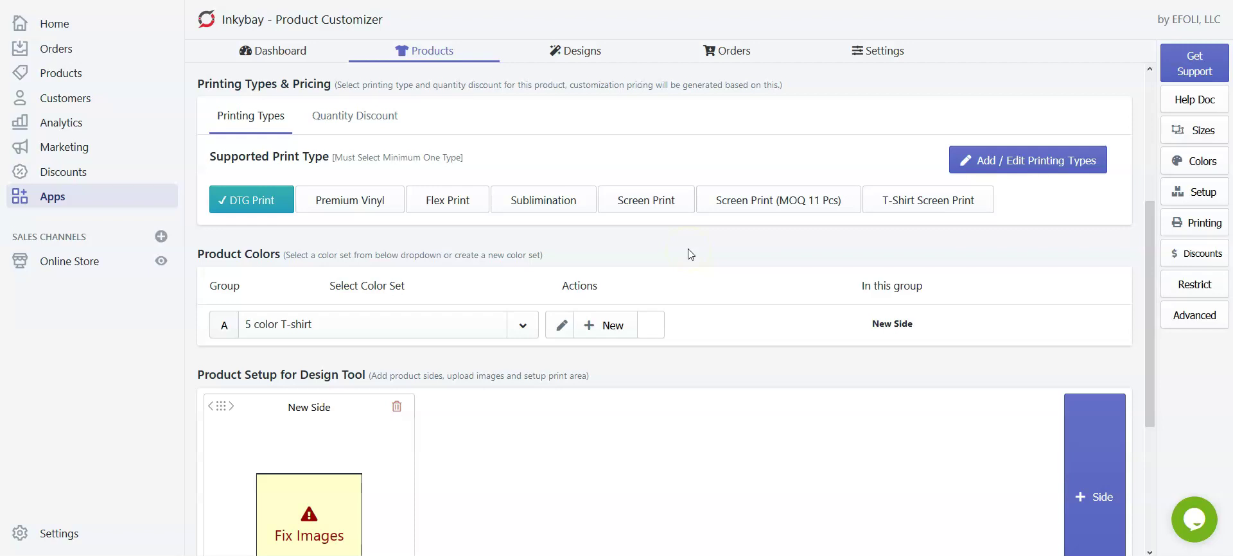
{"action": "left_click", "coordinate": [653, 231]}
{"action": "left_click", "coordinate": [550, 180]}
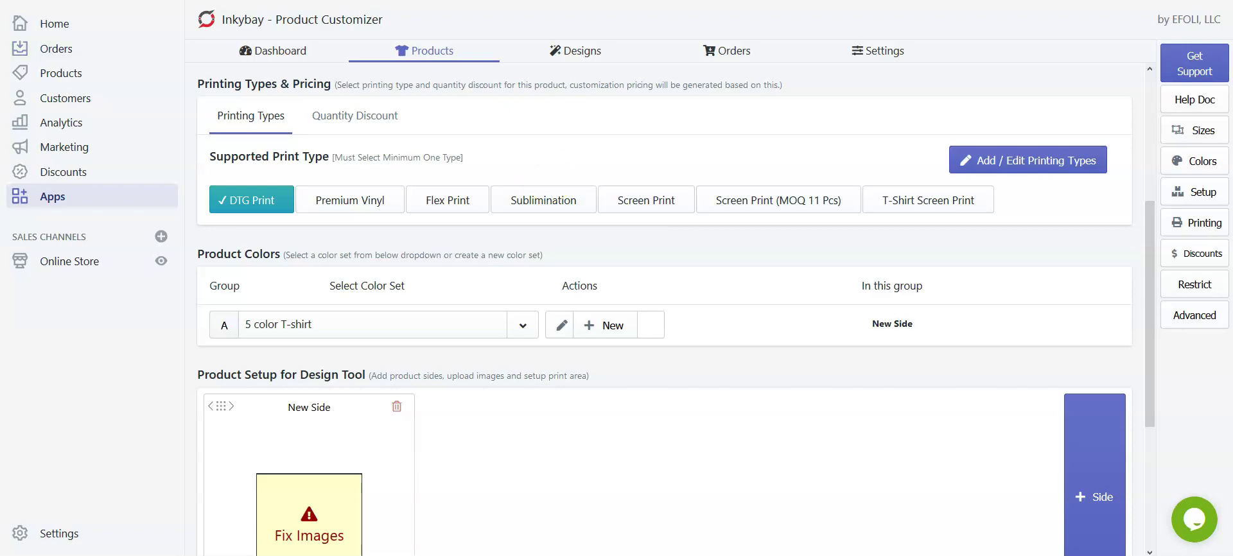